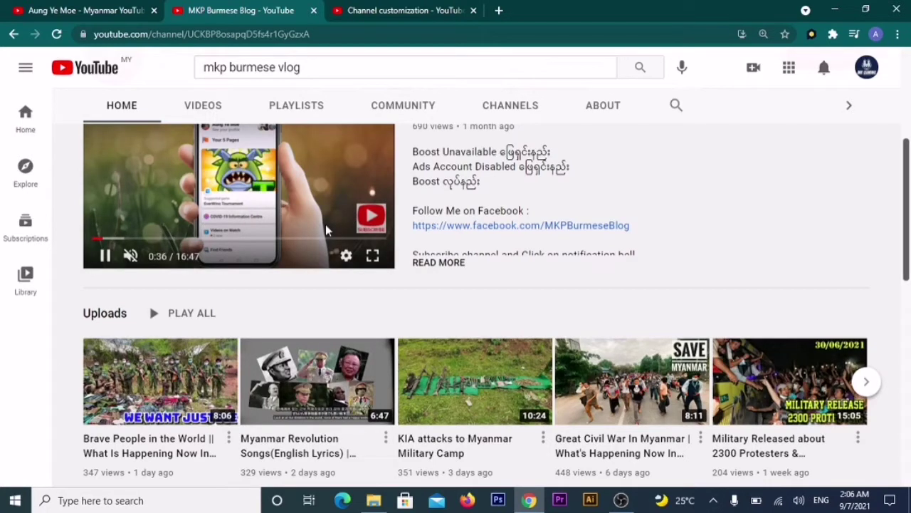
Search Google for "subscribe button png" in a new browser tab.
{"action": "mouse_move", "coordinate": [369, 225]}
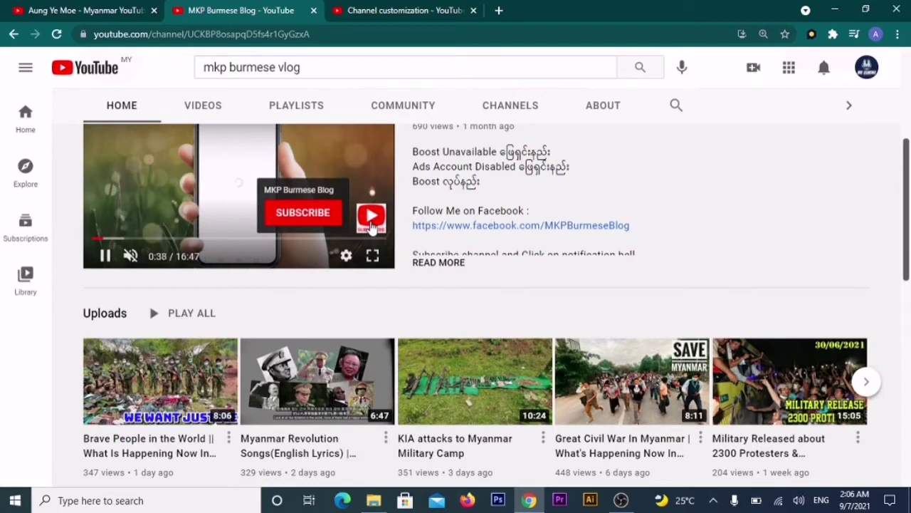
{"action": "left_click", "coordinate": [498, 10]}
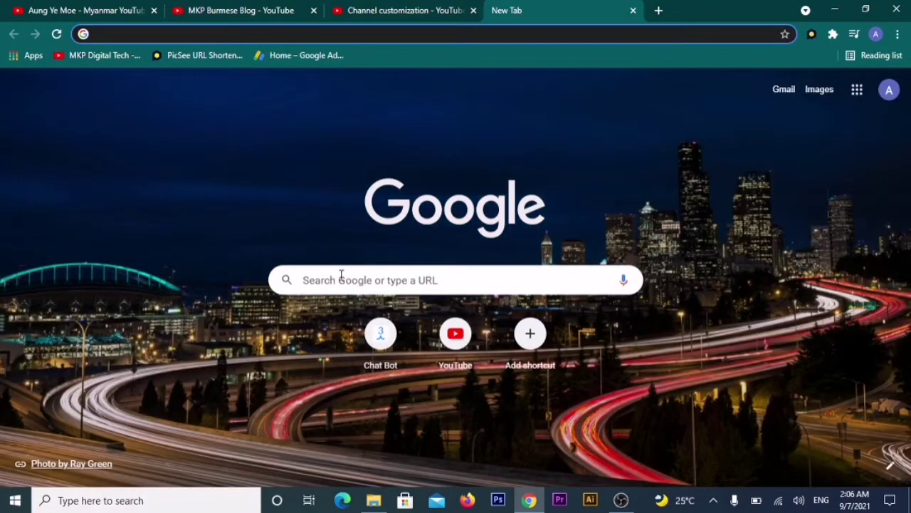
{"action": "left_click", "coordinate": [334, 281]}
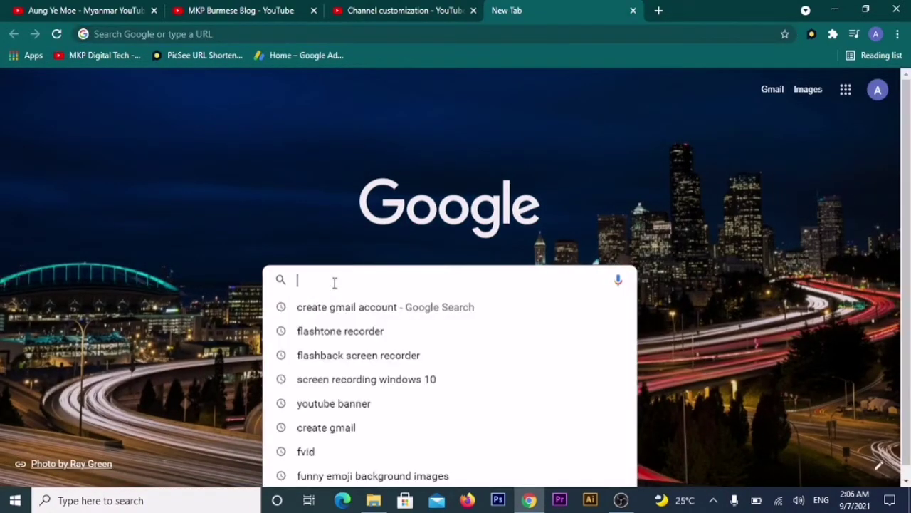
{"action": "type", "text": "su"}
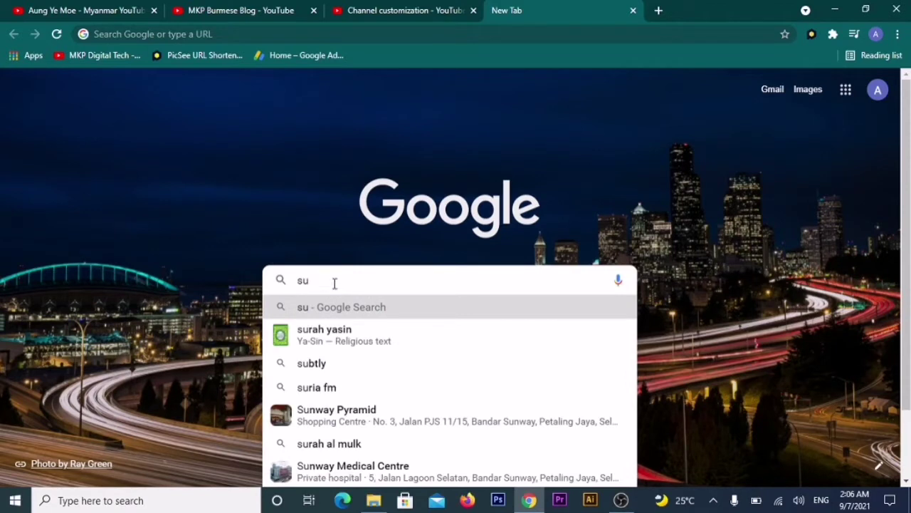
{"action": "type", "text": "bscribe"}
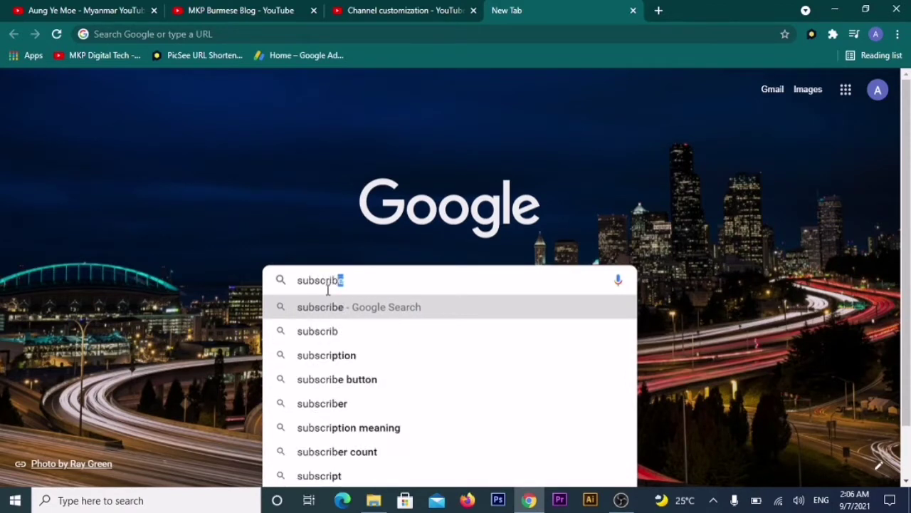
{"action": "type", "text": " butto"}
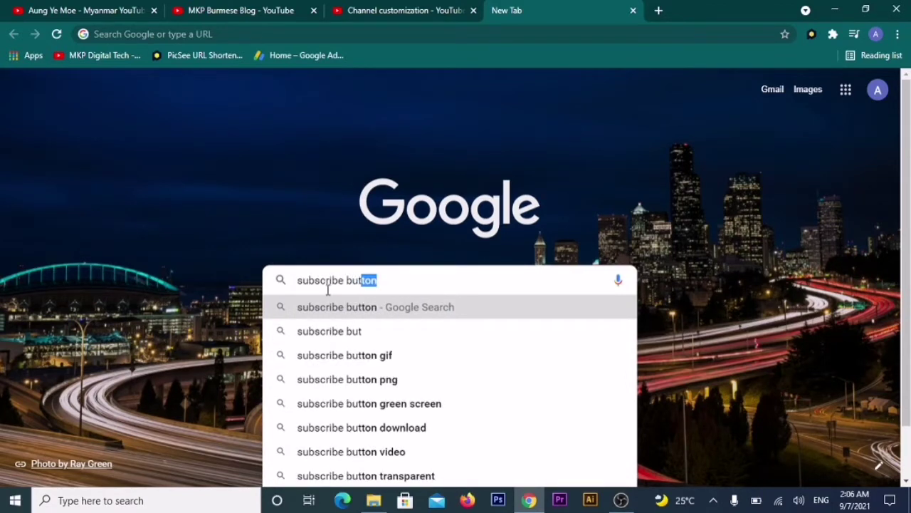
{"action": "type", "text": "n png"}
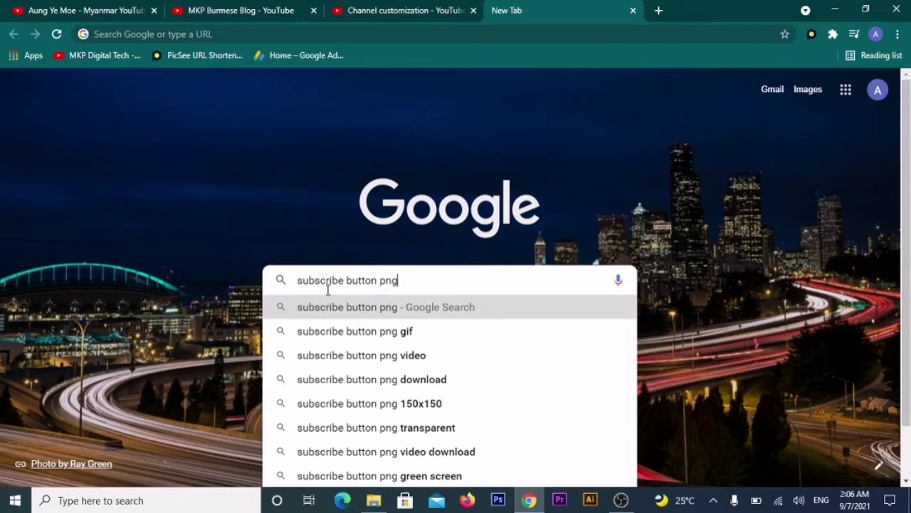
{"action": "key", "text": "Return"}
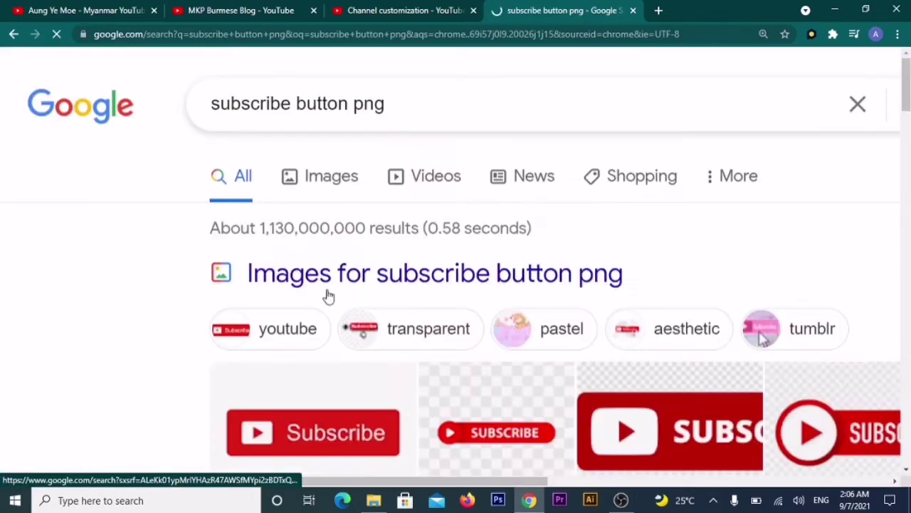
Open the preview of the image result with a rounded red play button above the word SUBSCRIBE.
{"action": "key", "text": "ctrl+minus"}
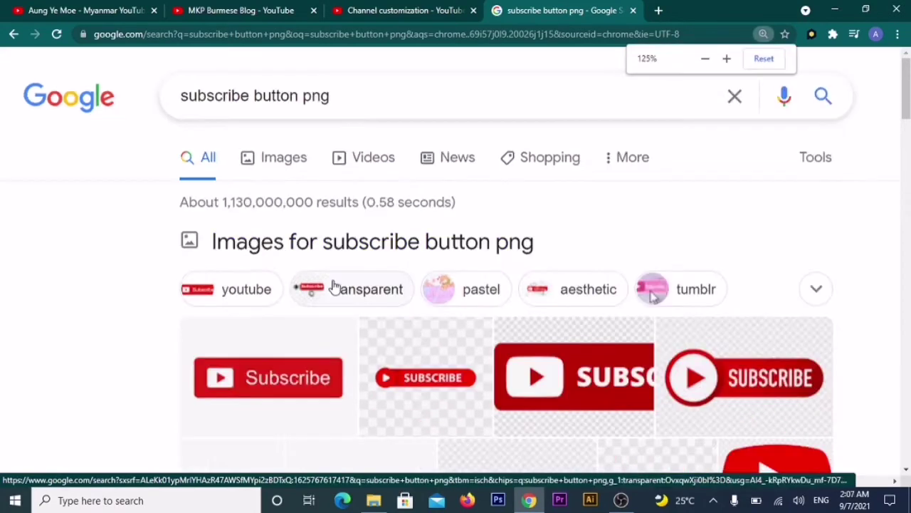
{"action": "key", "text": "ctrl+minus"}
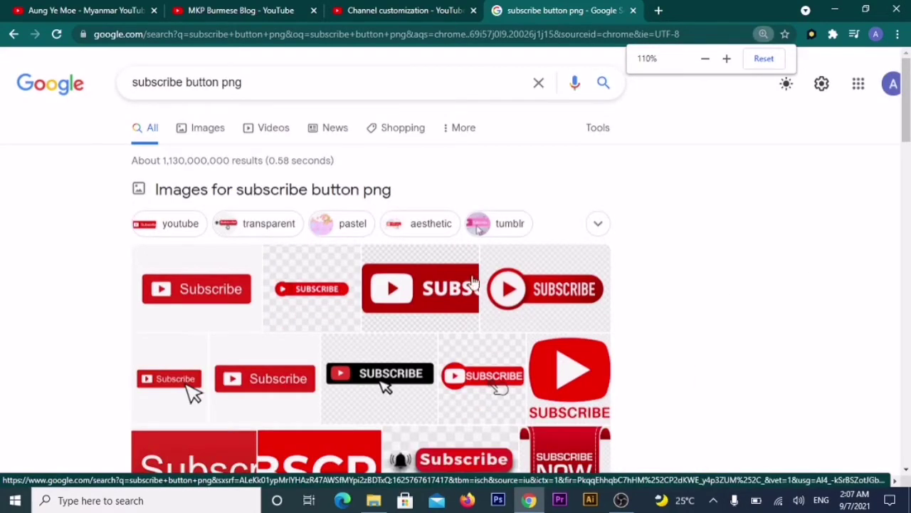
{"action": "scroll", "coordinate": [568, 255], "scroll_direction": "down", "scroll_amount": 2}
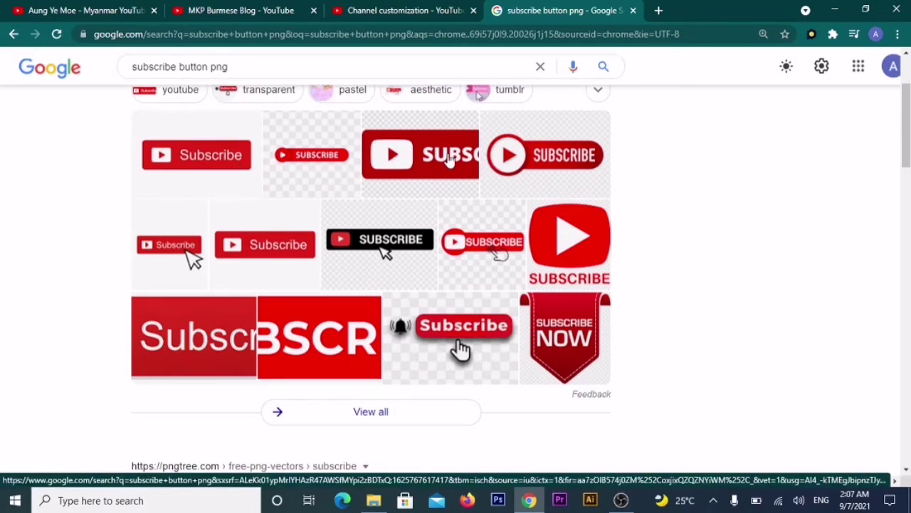
{"action": "left_click", "coordinate": [555, 243]}
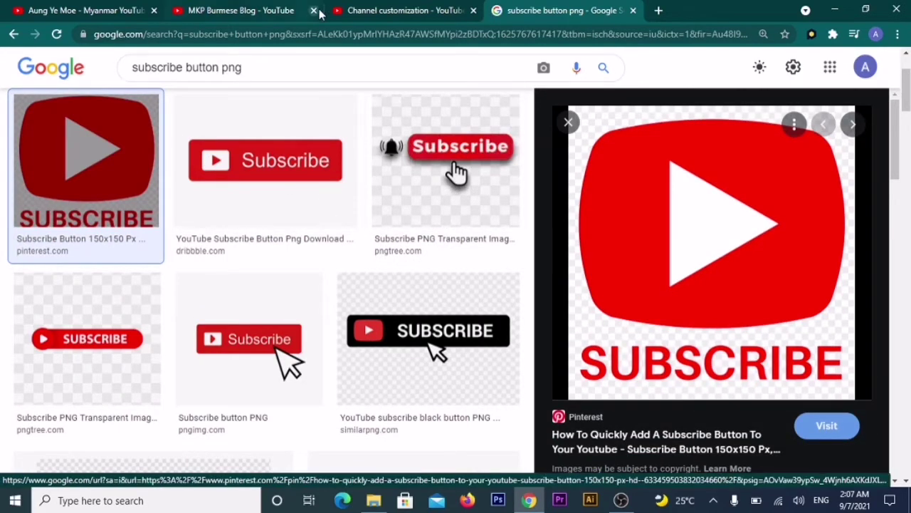
Check the recommended image size for the video watermark in the channel's branding settings.
{"action": "left_click", "coordinate": [344, 12]}
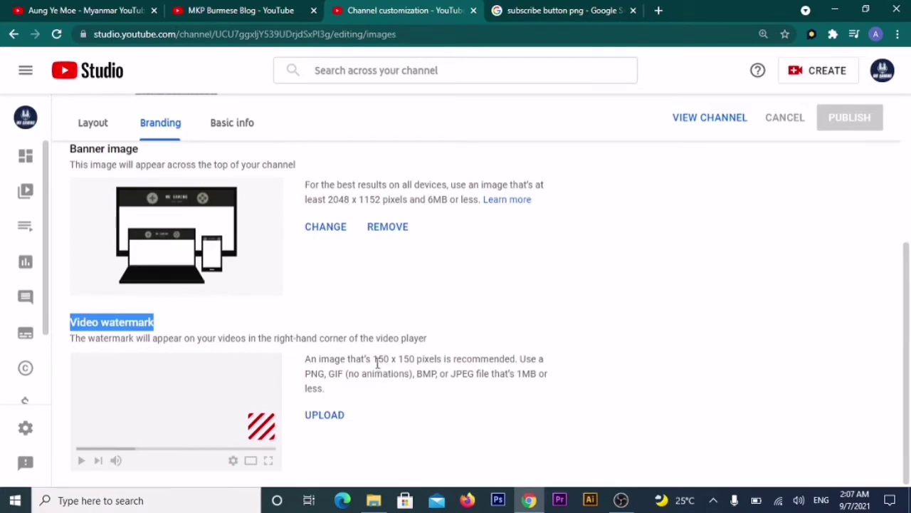
{"action": "left_click_drag", "start_coordinate": [373, 359], "coordinate": [415, 359]}
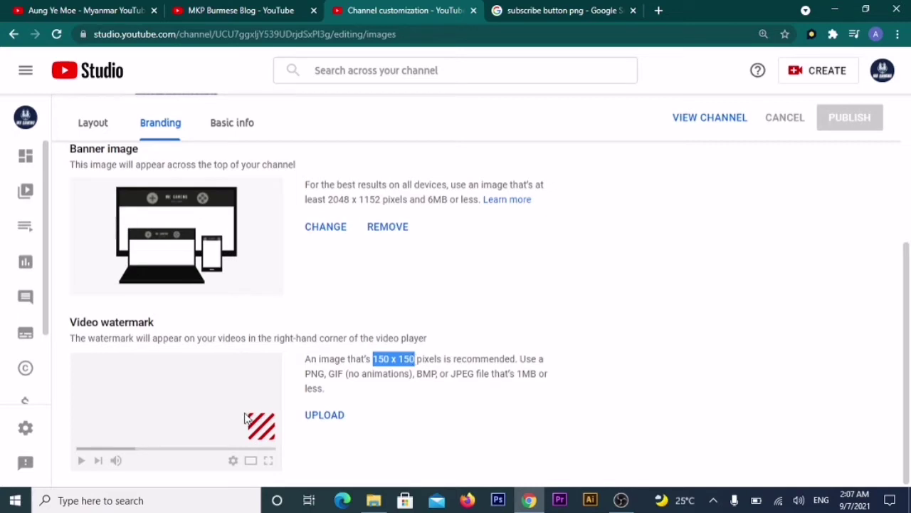
{"action": "left_click", "coordinate": [141, 352]}
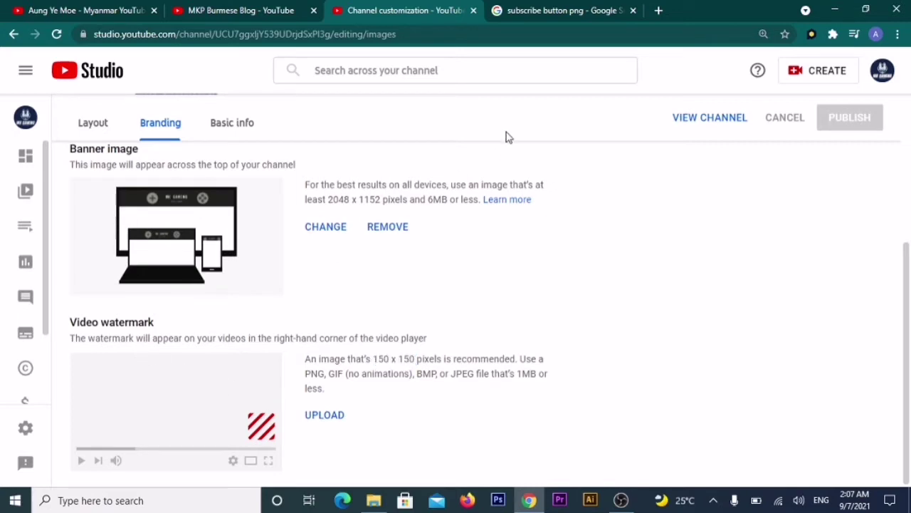
Open the related square red SUBSCRIBE image with the white play shape and save it as a PNG in Downloads.
{"action": "left_click", "coordinate": [522, 18]}
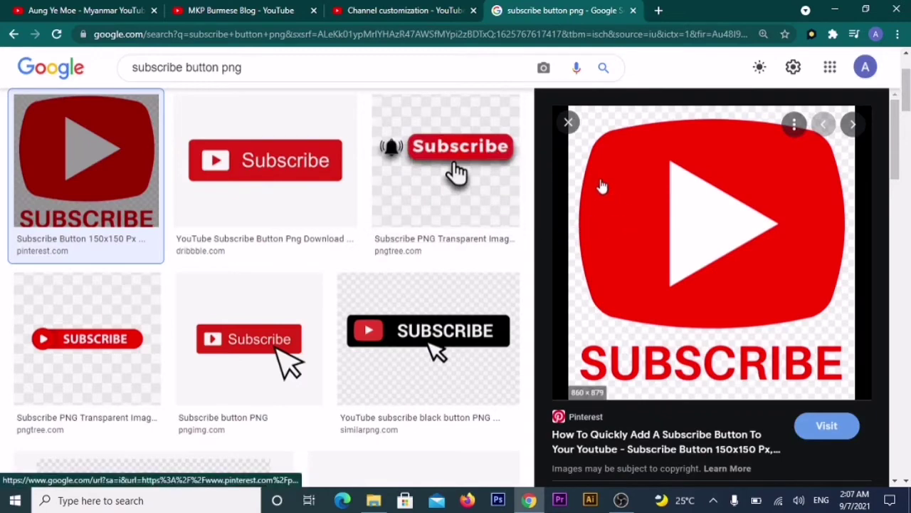
{"action": "scroll", "coordinate": [621, 286], "scroll_direction": "down", "scroll_amount": 2}
{"action": "scroll", "coordinate": [621, 287], "scroll_direction": "down", "scroll_amount": 3}
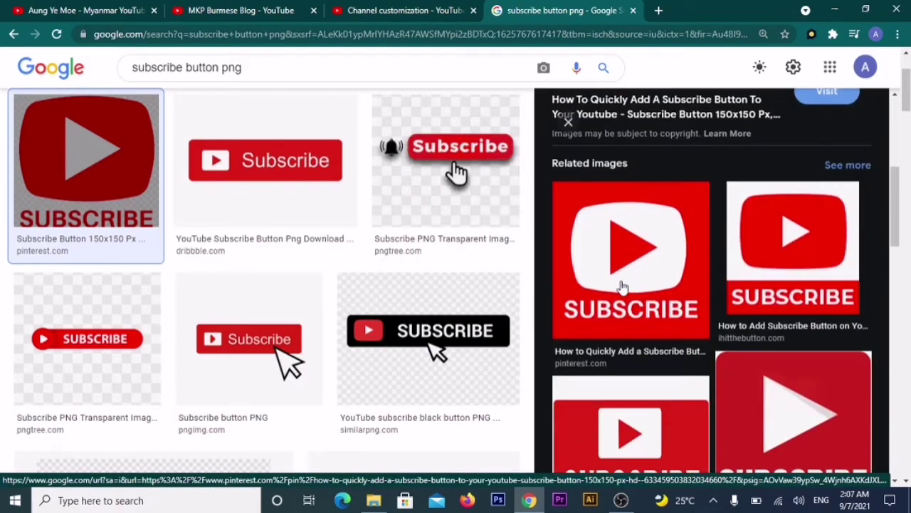
{"action": "left_click", "coordinate": [615, 267]}
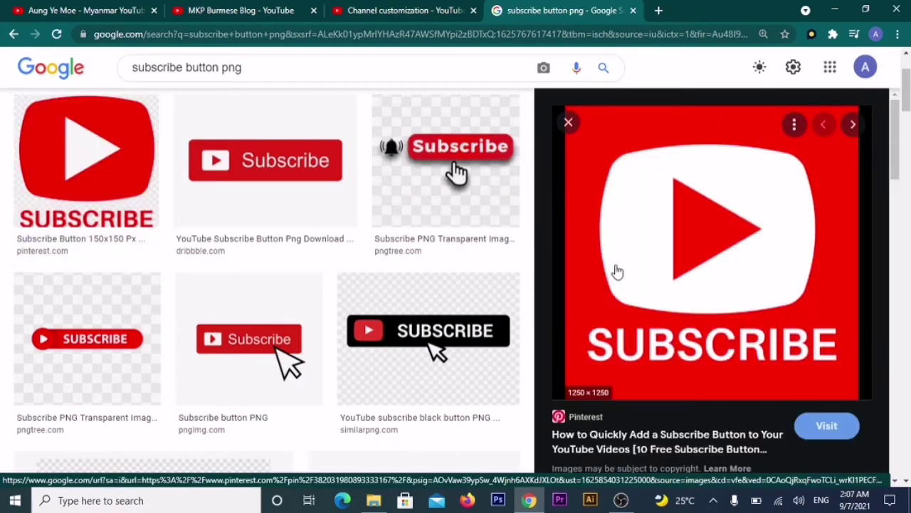
{"action": "right_click", "coordinate": [644, 267]}
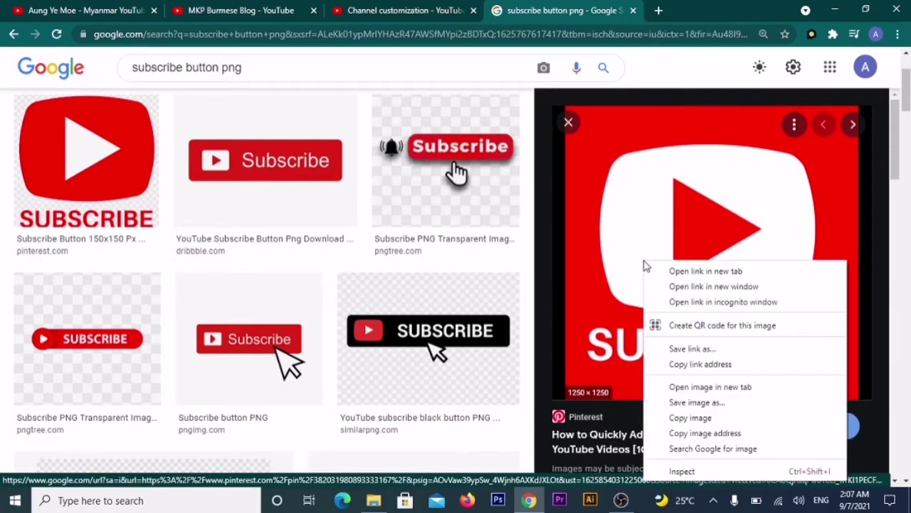
{"action": "left_click", "coordinate": [682, 403]}
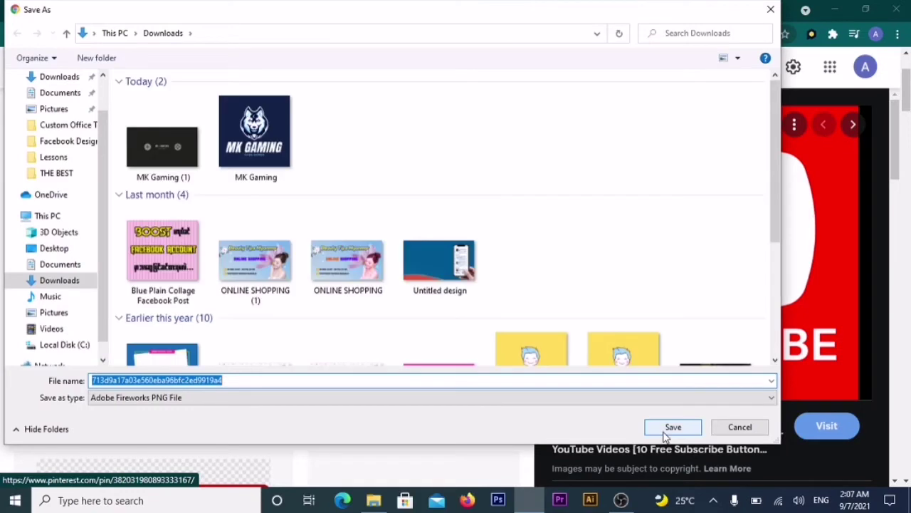
{"action": "left_click", "coordinate": [664, 430]}
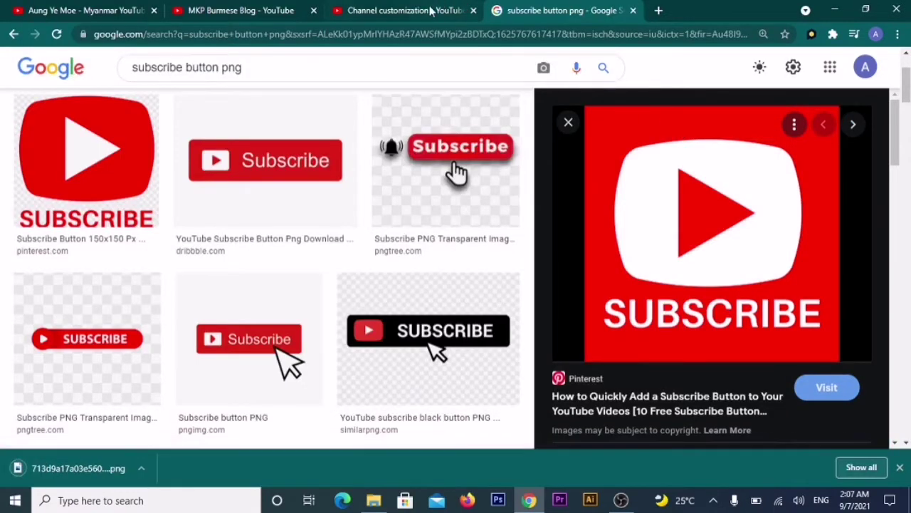
Upload the downloaded red SUBSCRIBE image as the channel's video watermark, keeping the full image in the crop.
{"action": "left_click", "coordinate": [420, 11]}
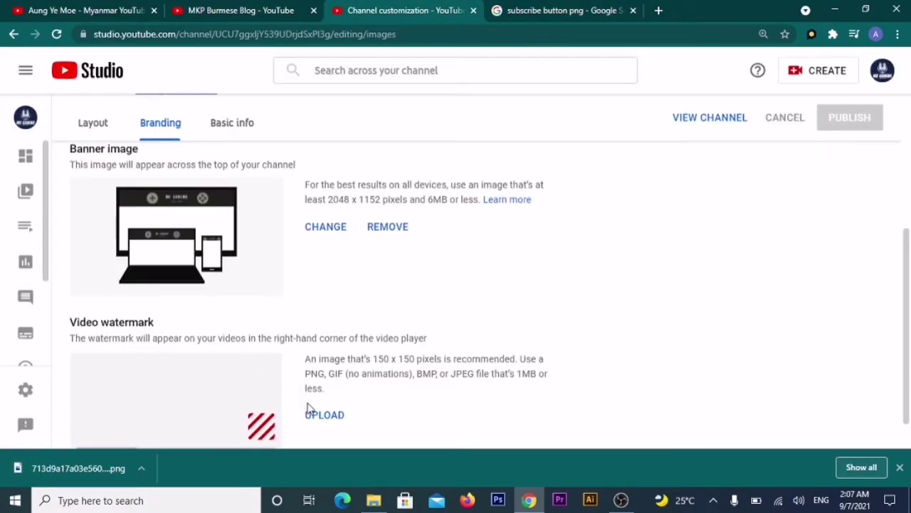
{"action": "left_click", "coordinate": [321, 419]}
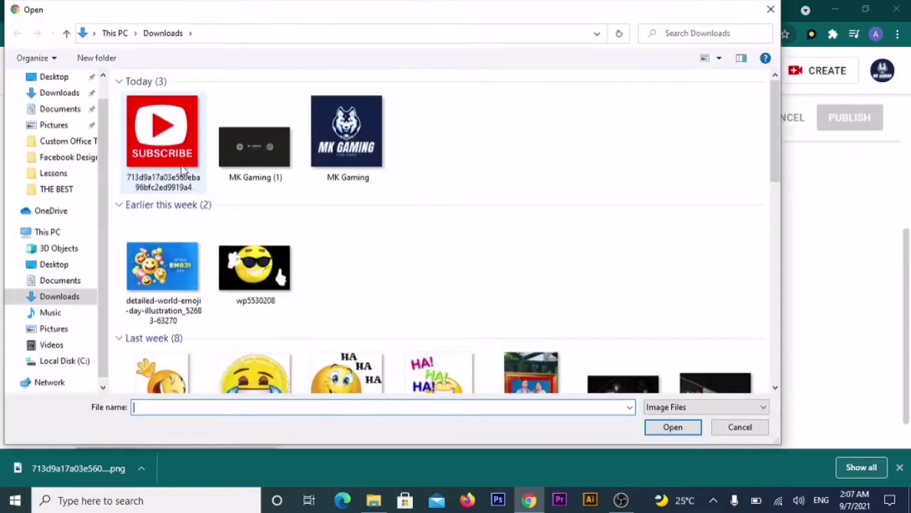
{"action": "left_click", "coordinate": [182, 170]}
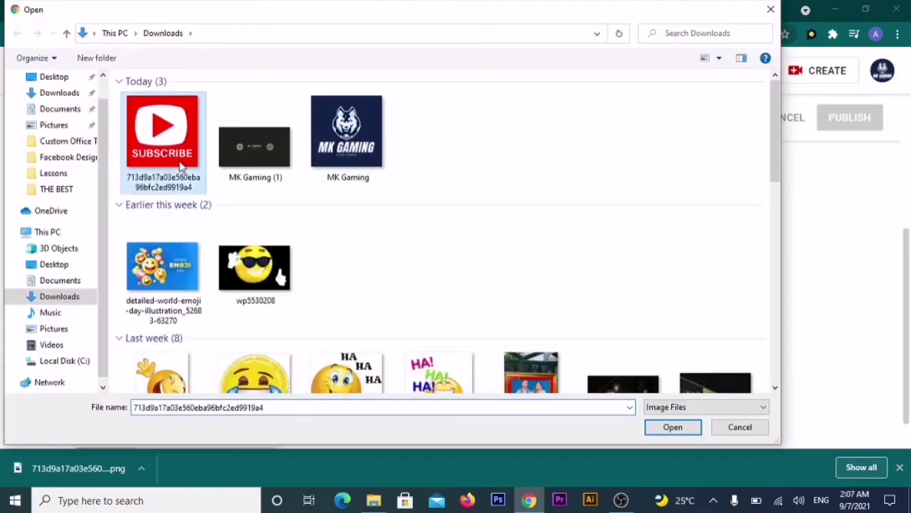
{"action": "left_click", "coordinate": [650, 430]}
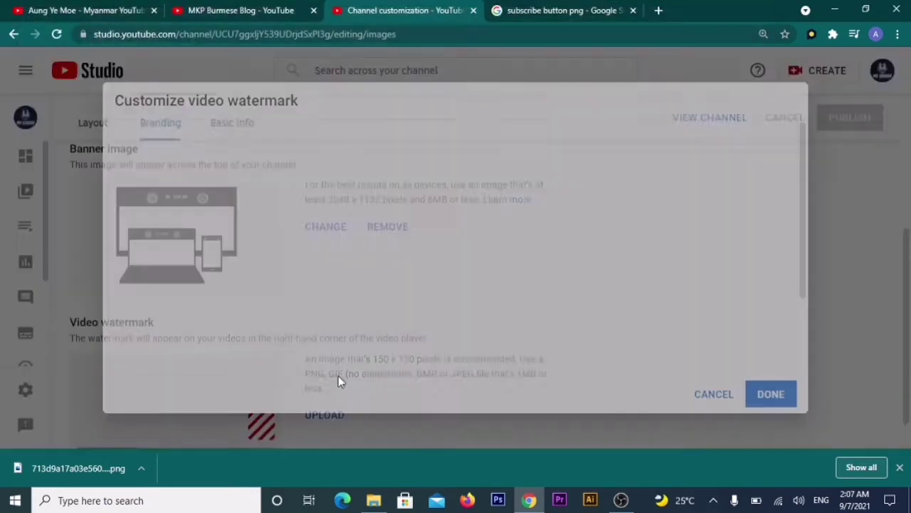
{"action": "scroll", "coordinate": [423, 323], "scroll_direction": "up", "scroll_amount": 2}
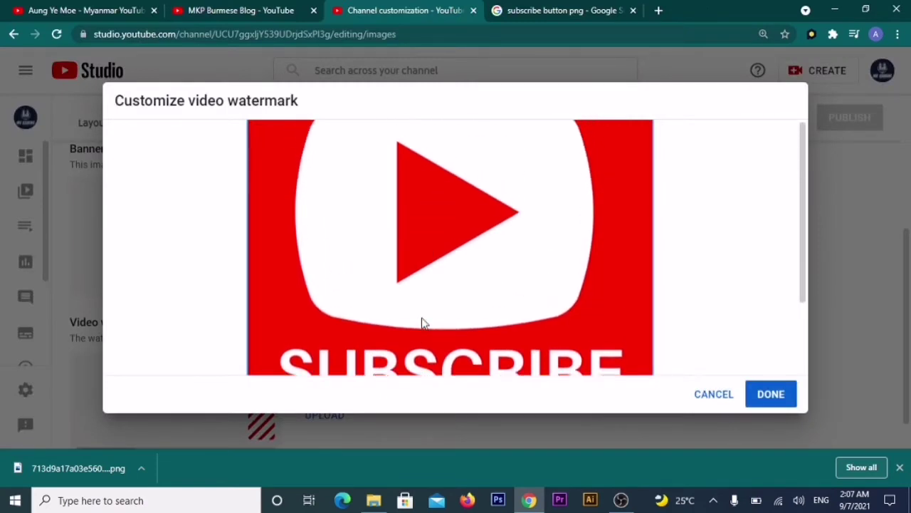
{"action": "key", "text": "ctrl+plus"}
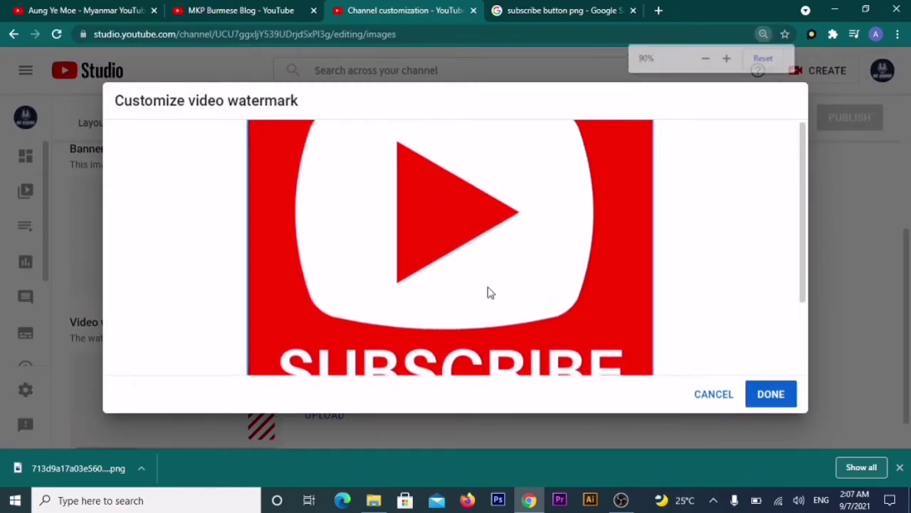
{"action": "key", "text": "ctrl+minus"}
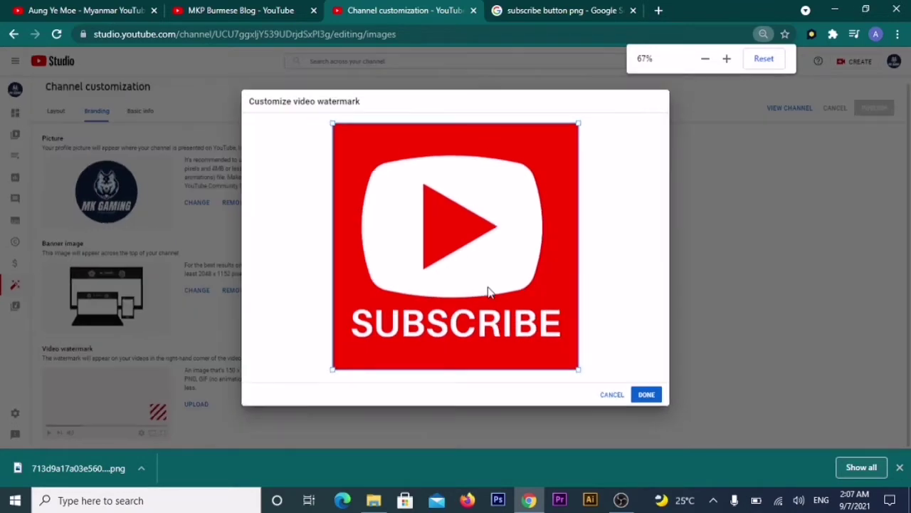
{"action": "left_click", "coordinate": [641, 397]}
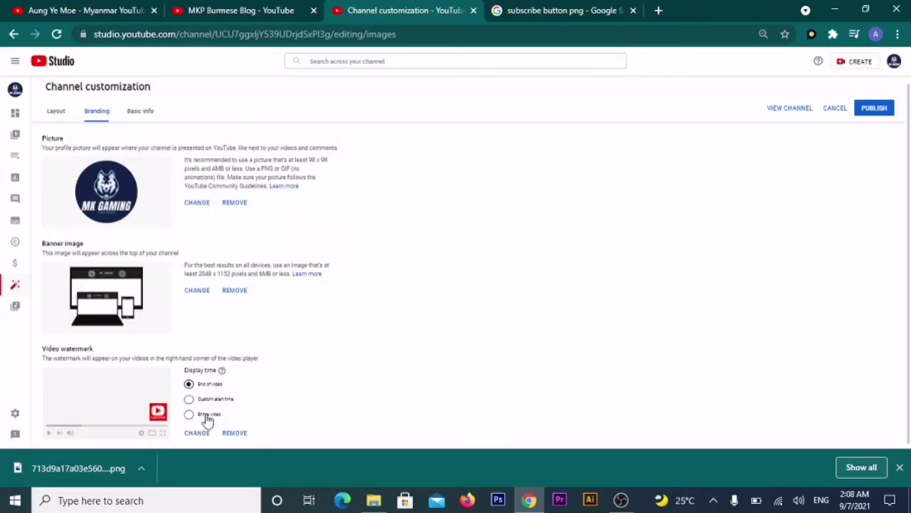
Publish the channel's branding changes with the new video watermark.
{"action": "key", "text": "ctrl+plus"}
{"action": "key", "text": "ctrl+plus"}
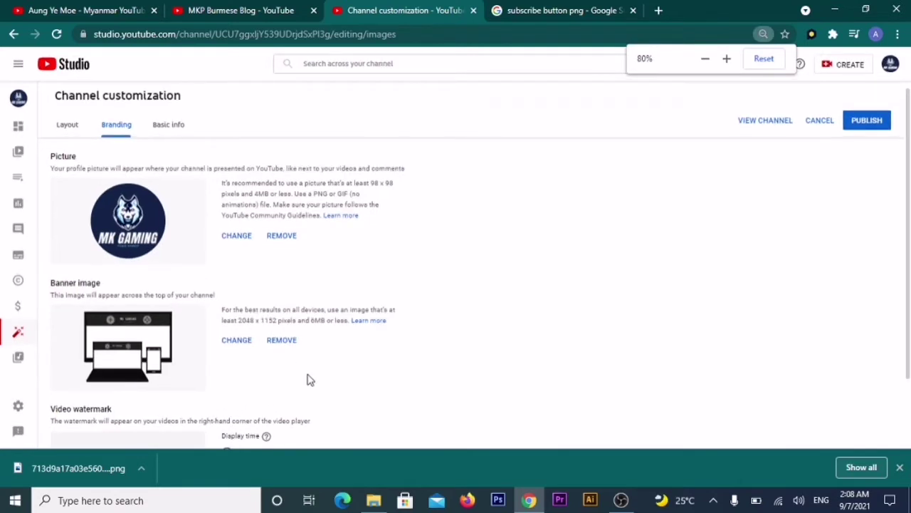
{"action": "key", "text": "ctrl+plus"}
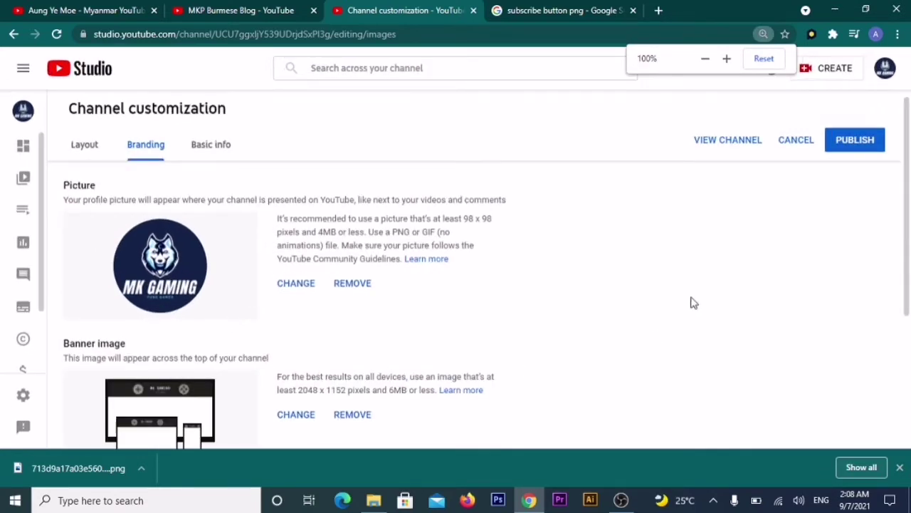
{"action": "left_click", "coordinate": [860, 142]}
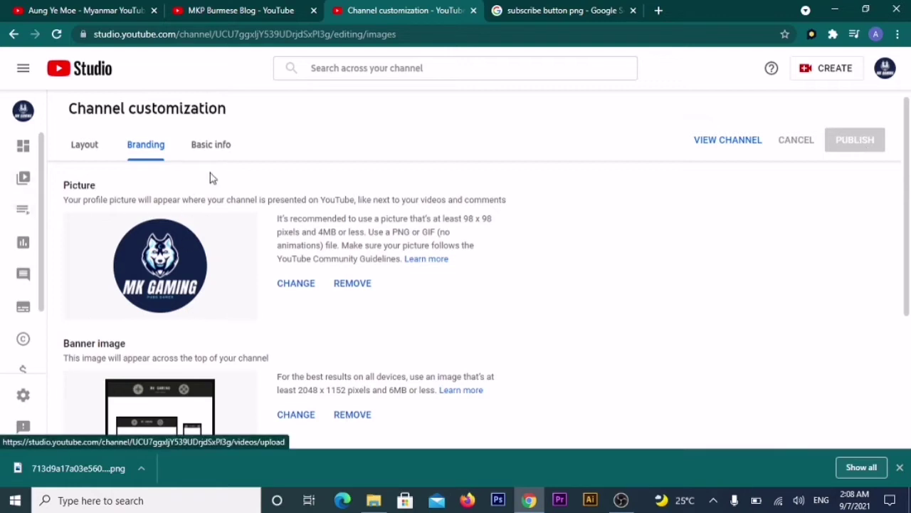
Open the channel's basic info and set the channel name to MK Gaming.
{"action": "scroll", "coordinate": [140, 228], "scroll_direction": "down", "scroll_amount": 3}
{"action": "scroll", "coordinate": [121, 237], "scroll_direction": "up", "scroll_amount": 3}
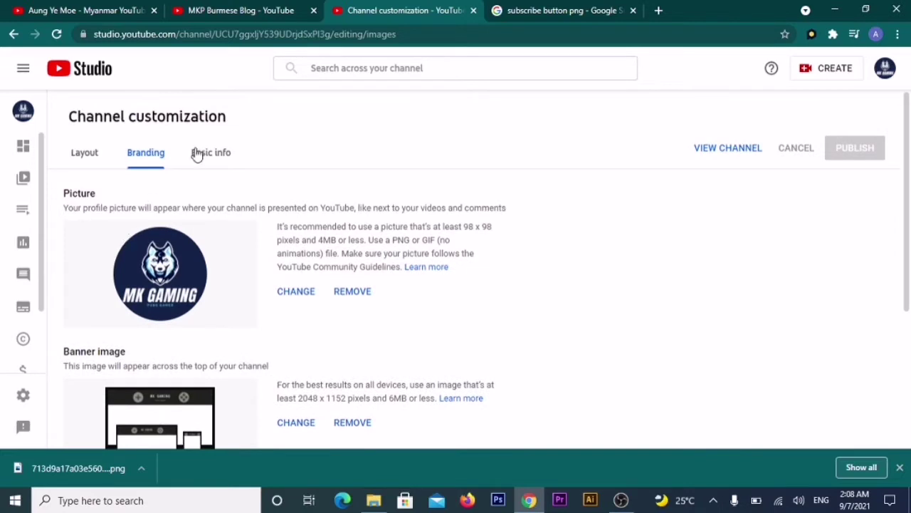
{"action": "left_click", "coordinate": [198, 154]}
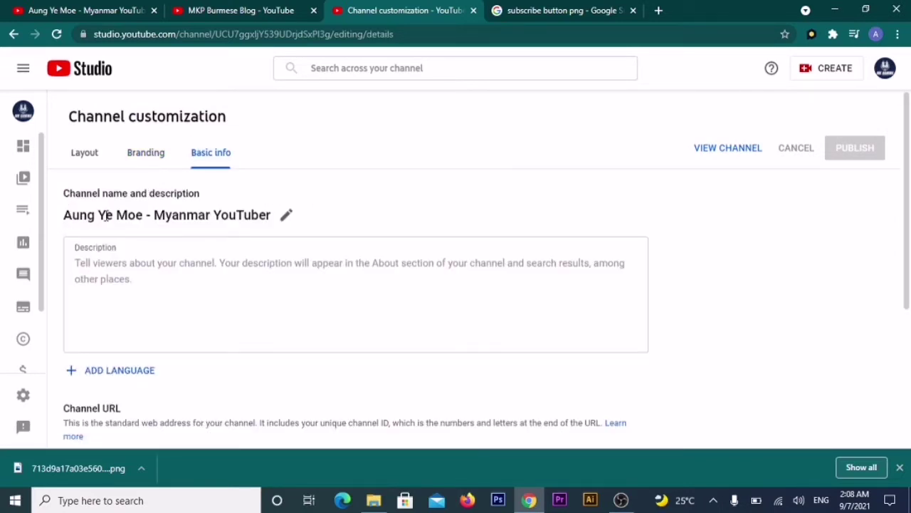
{"action": "left_click", "coordinate": [287, 215]}
{"action": "left_click_drag", "start_coordinate": [246, 265], "coordinate": [27, 276]}
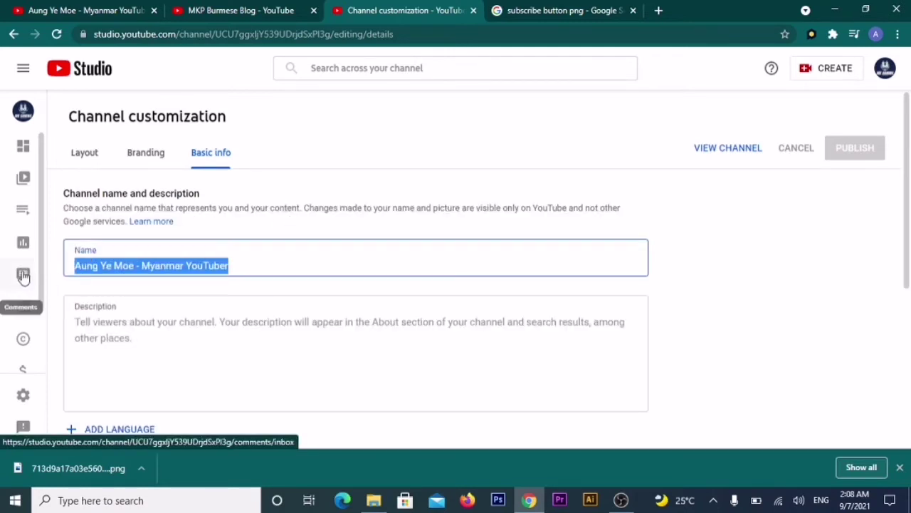
{"action": "type", "text": "MK Gamin"}
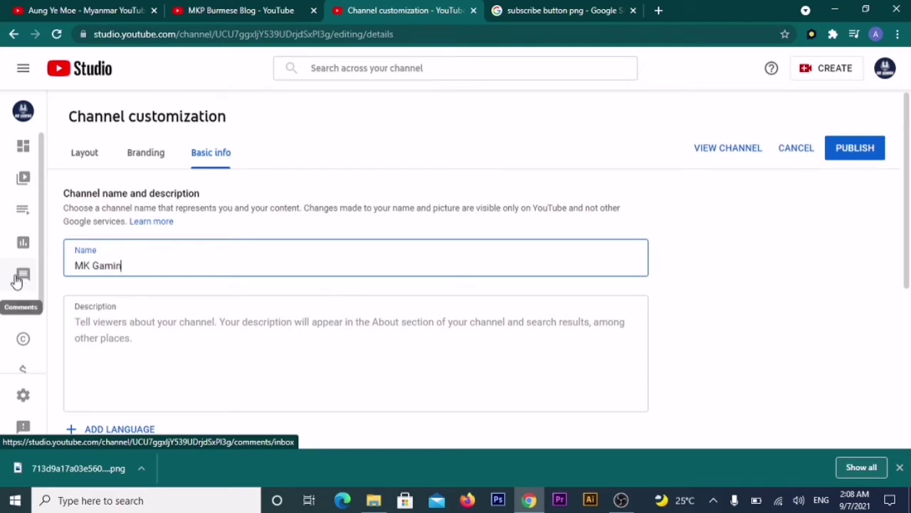
Examine the description on the MKP Burmese Blog channel's About page as an example for the channel description.
{"action": "left_click", "coordinate": [171, 325]}
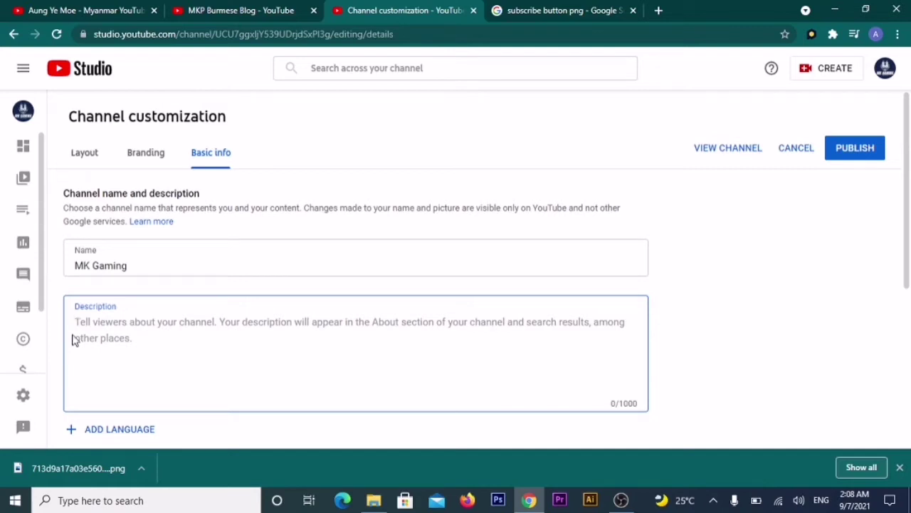
{"action": "left_click", "coordinate": [249, 13]}
{"action": "left_click", "coordinate": [573, 119]}
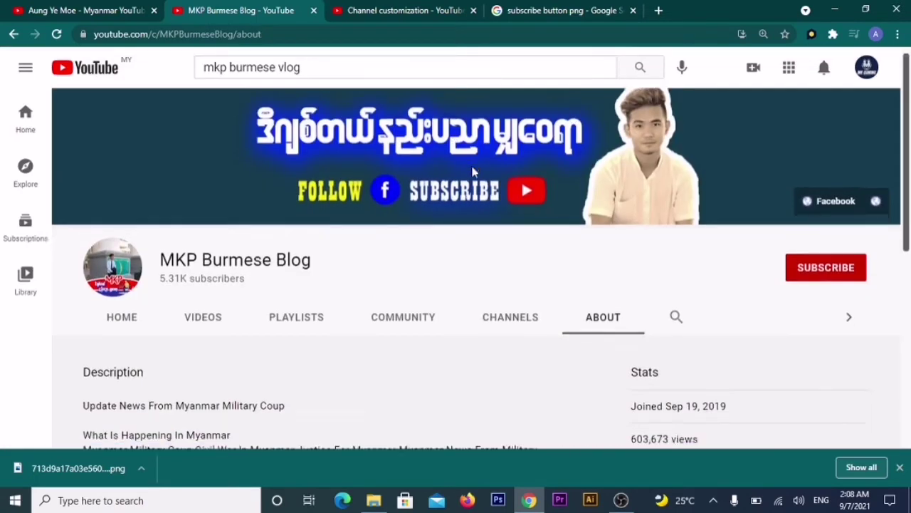
{"action": "scroll", "coordinate": [290, 216], "scroll_direction": "down", "scroll_amount": 2}
{"action": "scroll", "coordinate": [290, 216], "scroll_direction": "down", "scroll_amount": 3}
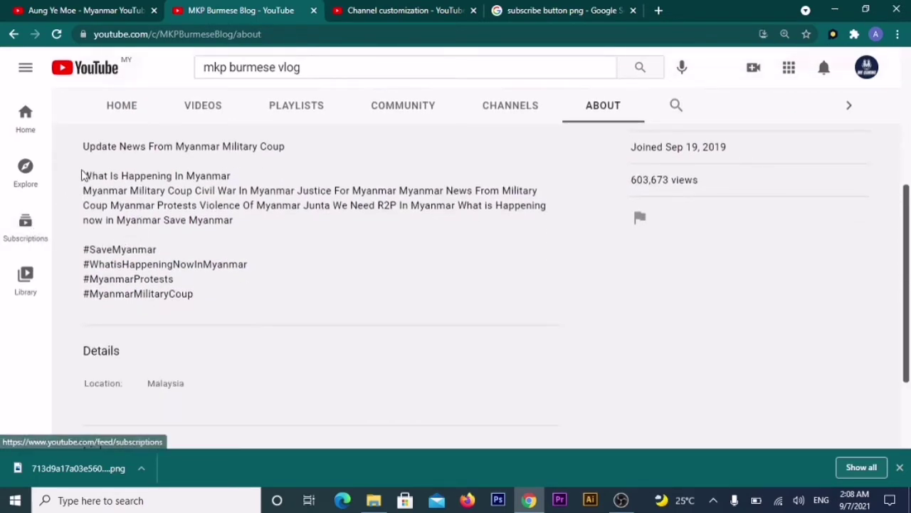
{"action": "left_click_drag", "start_coordinate": [85, 148], "coordinate": [211, 293]}
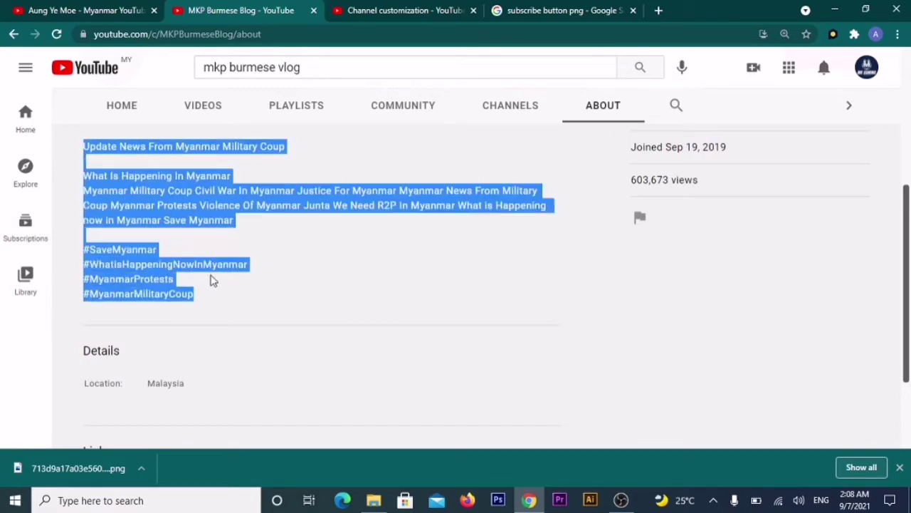
{"action": "left_click", "coordinate": [269, 218]}
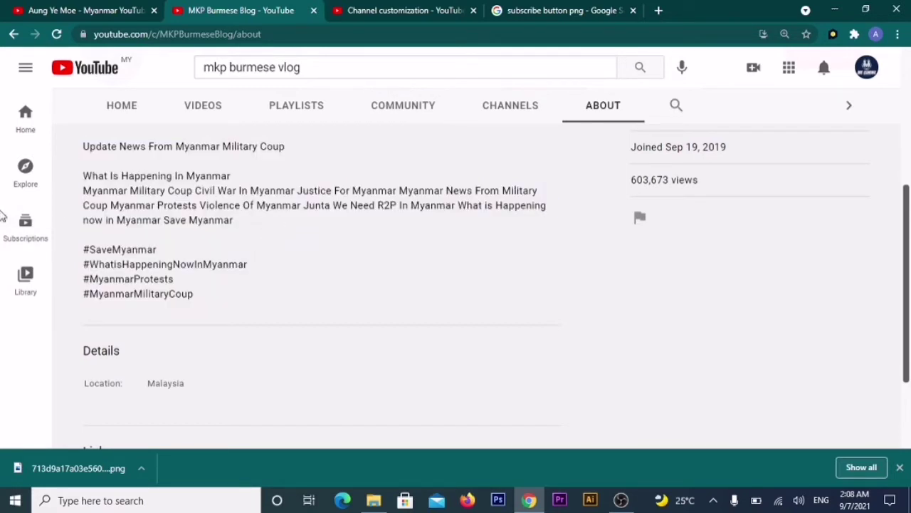
{"action": "left_click_drag", "start_coordinate": [84, 146], "coordinate": [212, 295]}
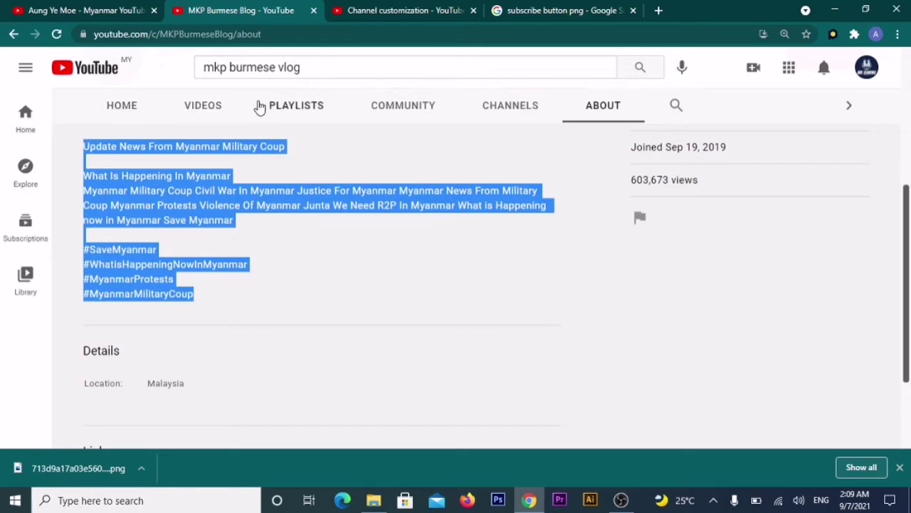
Search YouTube for another Myanmar YouTuber's channel and open its About page at the description.
{"action": "left_click", "coordinate": [319, 71]}
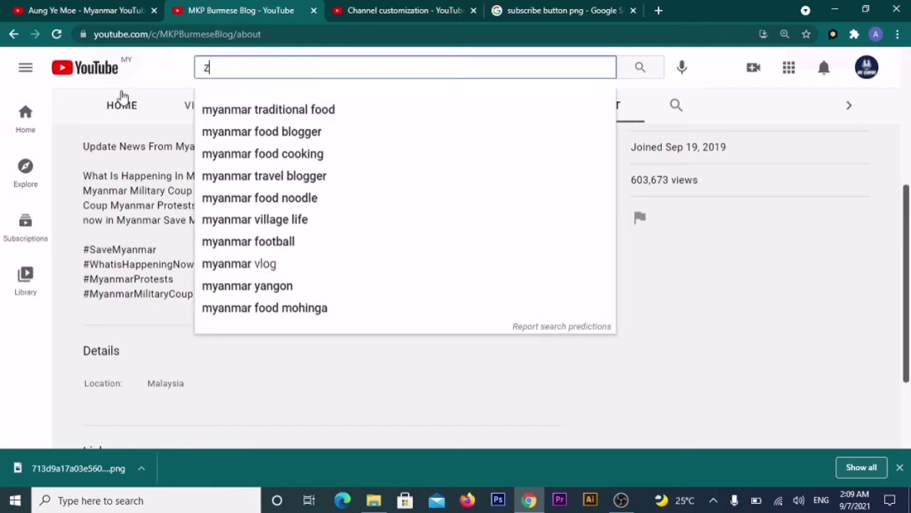
{"action": "type", "text": "zaw l"}
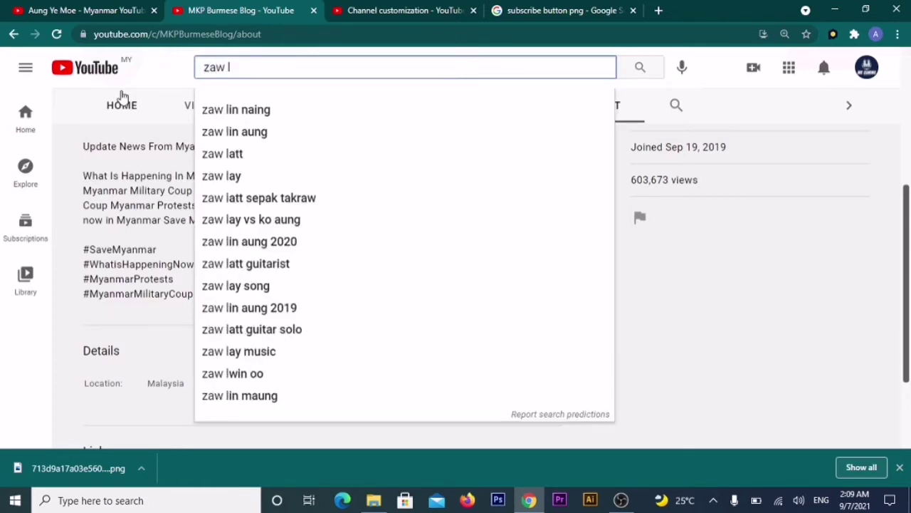
{"action": "left_click", "coordinate": [270, 110]}
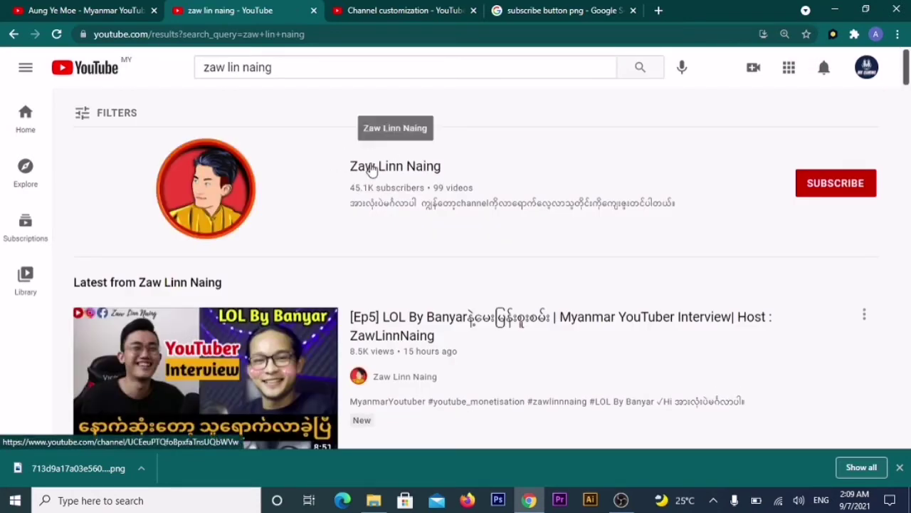
{"action": "left_click", "coordinate": [371, 168]}
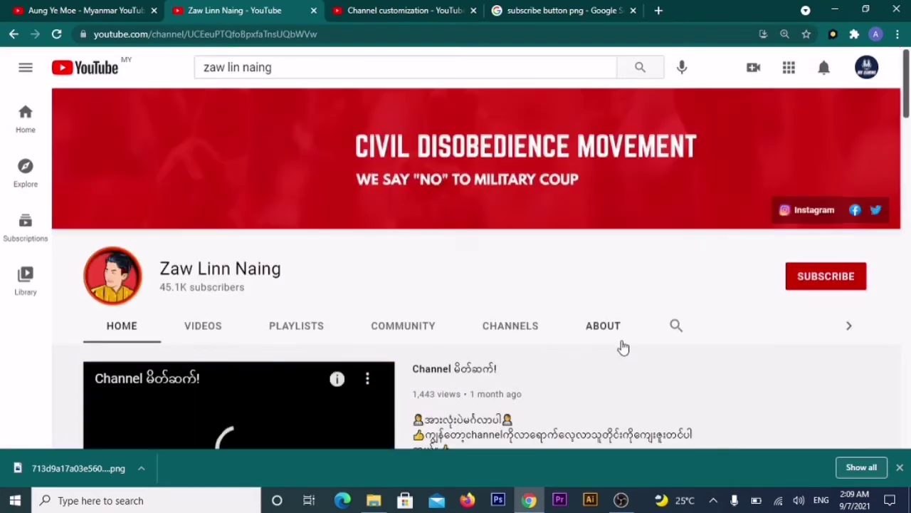
{"action": "left_click", "coordinate": [604, 329]}
{"action": "scroll", "coordinate": [578, 318], "scroll_direction": "down", "scroll_amount": 3}
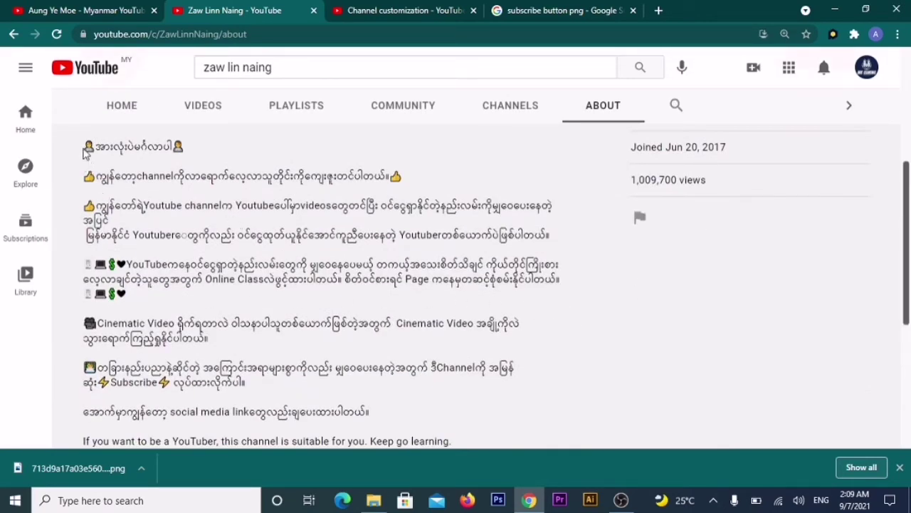
Copy that channel's description from the greeting through the social media links sentence and paste it as the MK Gaming channel description.
{"action": "left_click_drag", "start_coordinate": [85, 154], "coordinate": [398, 217]}
{"action": "scroll", "coordinate": [238, 277], "scroll_direction": "down", "scroll_amount": 3}
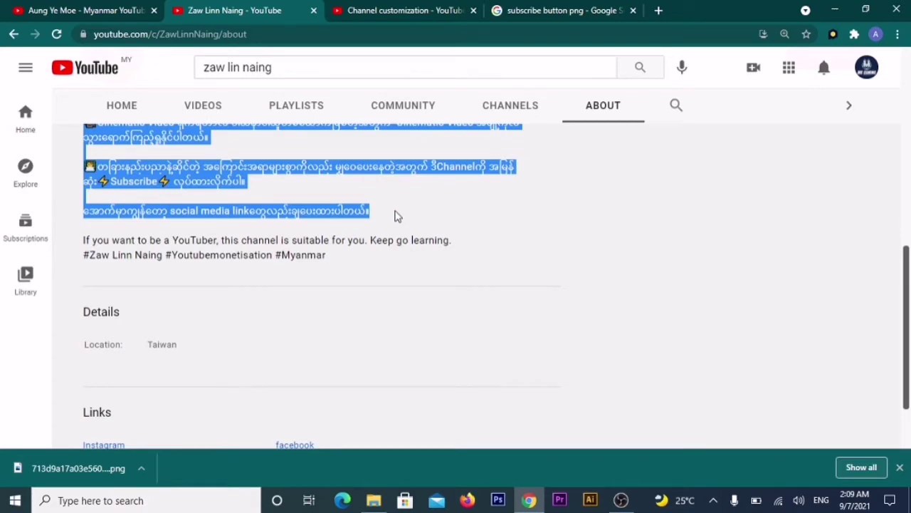
{"action": "left_click", "coordinate": [416, 15]}
{"action": "left_click", "coordinate": [110, 310]}
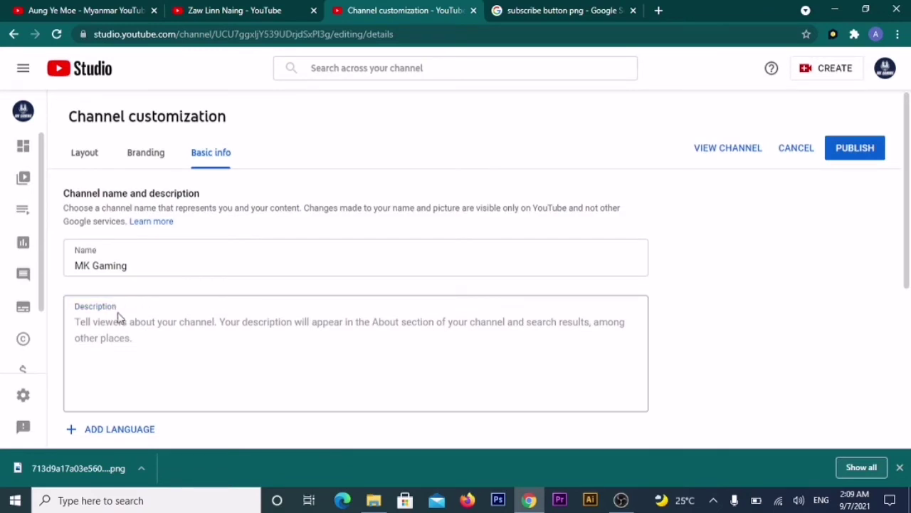
{"action": "left_click", "coordinate": [111, 325]}
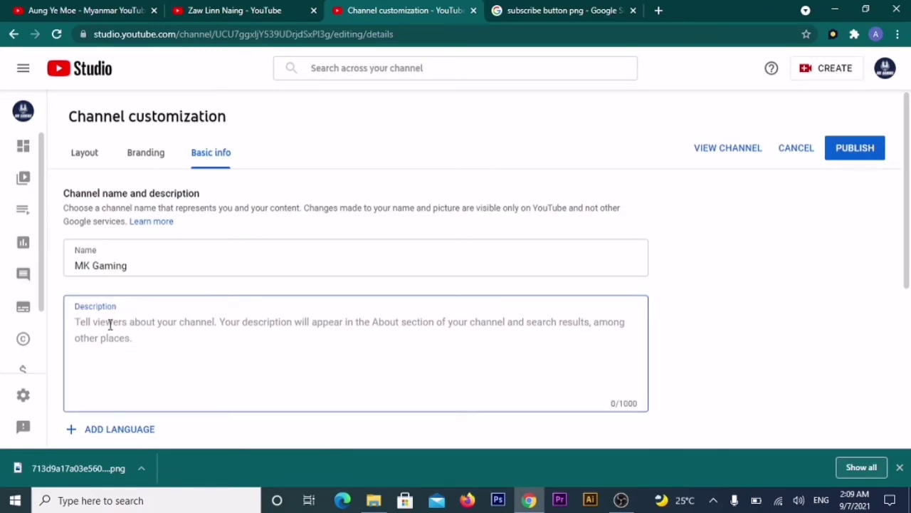
{"action": "key", "text": "ctrl+v"}
{"action": "left_click", "coordinate": [254, 10]}
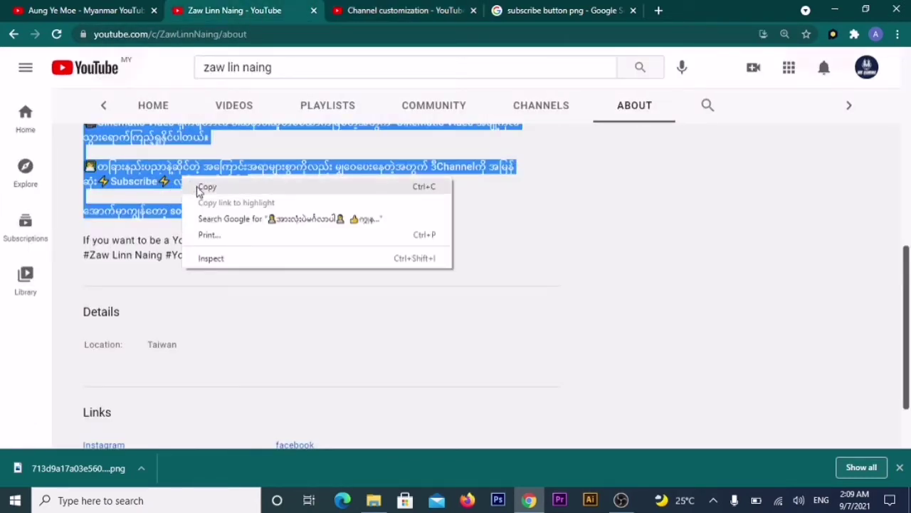
{"action": "left_click", "coordinate": [199, 187]}
{"action": "left_click", "coordinate": [456, 11]}
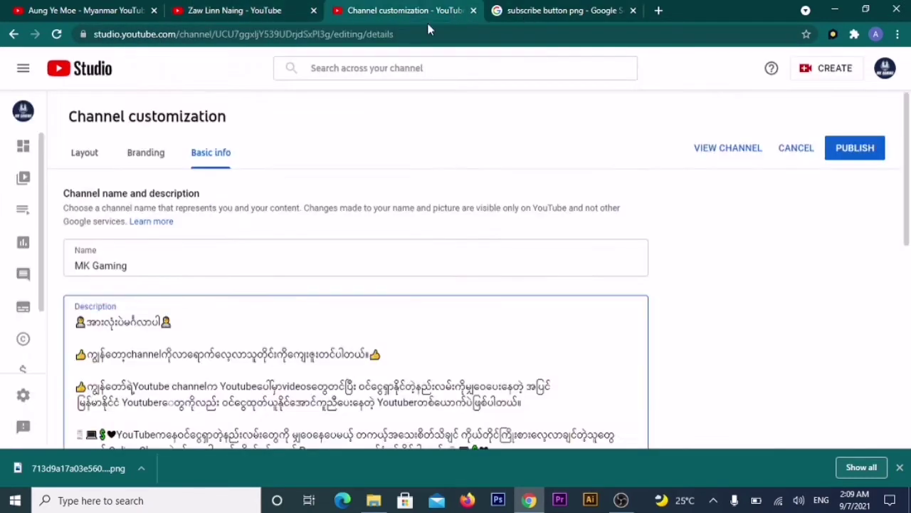
Review the pasted channel description from its greeting to its last sentence.
{"action": "scroll", "coordinate": [168, 325], "scroll_direction": "down", "scroll_amount": 5}
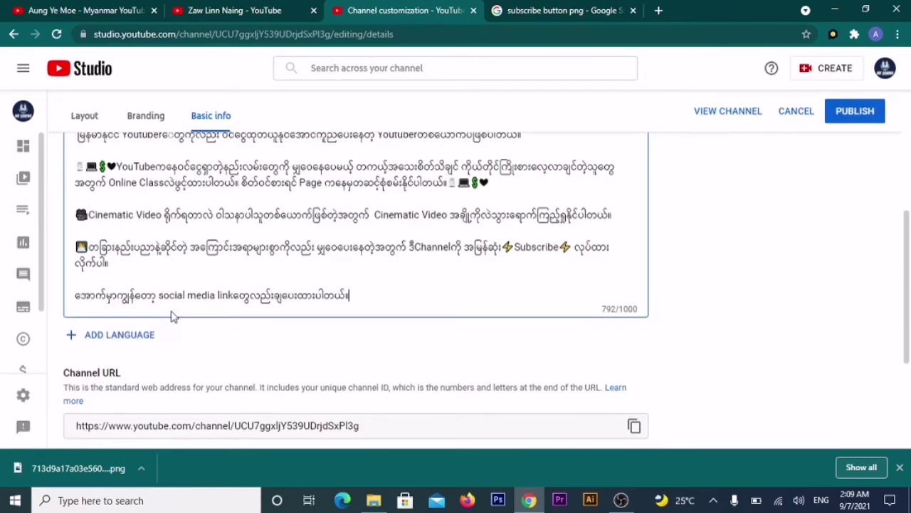
{"action": "scroll", "coordinate": [184, 285], "scroll_direction": "up", "scroll_amount": 3}
{"action": "scroll", "coordinate": [185, 285], "scroll_direction": "up", "scroll_amount": 1}
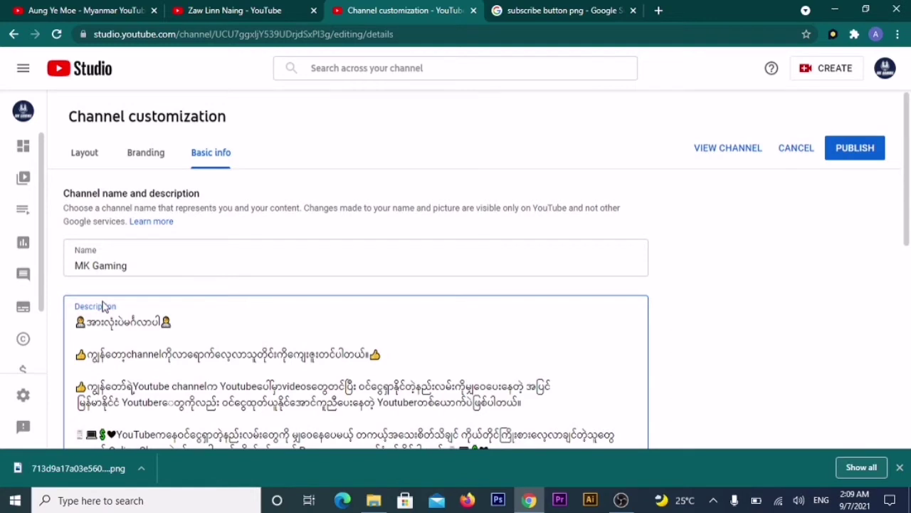
{"action": "scroll", "coordinate": [102, 306], "scroll_direction": "down", "scroll_amount": 1}
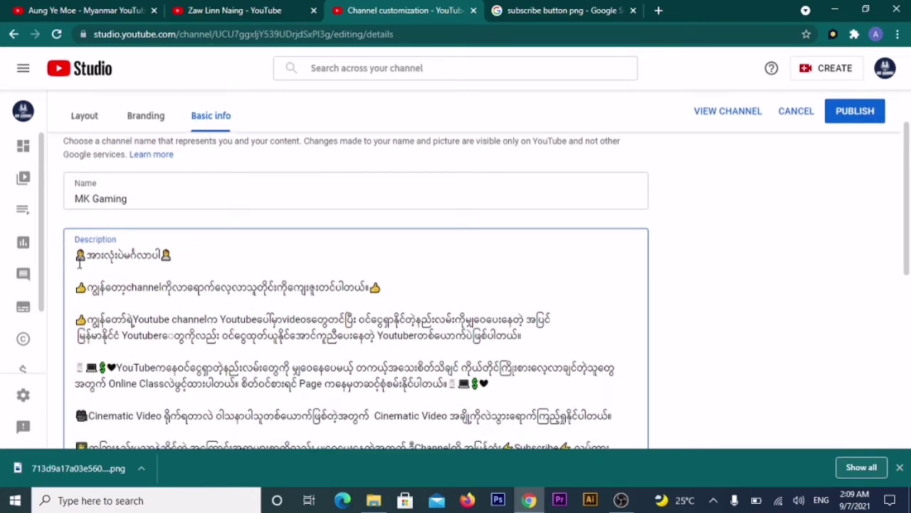
{"action": "left_click_drag", "start_coordinate": [79, 261], "coordinate": [158, 344]}
{"action": "scroll", "coordinate": [157, 337], "scroll_direction": "down", "scroll_amount": 5}
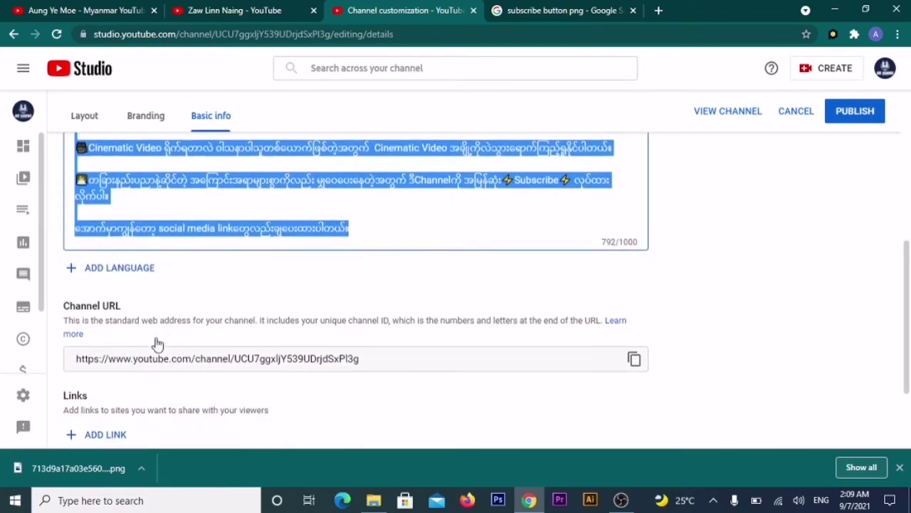
{"action": "left_click", "coordinate": [381, 231]}
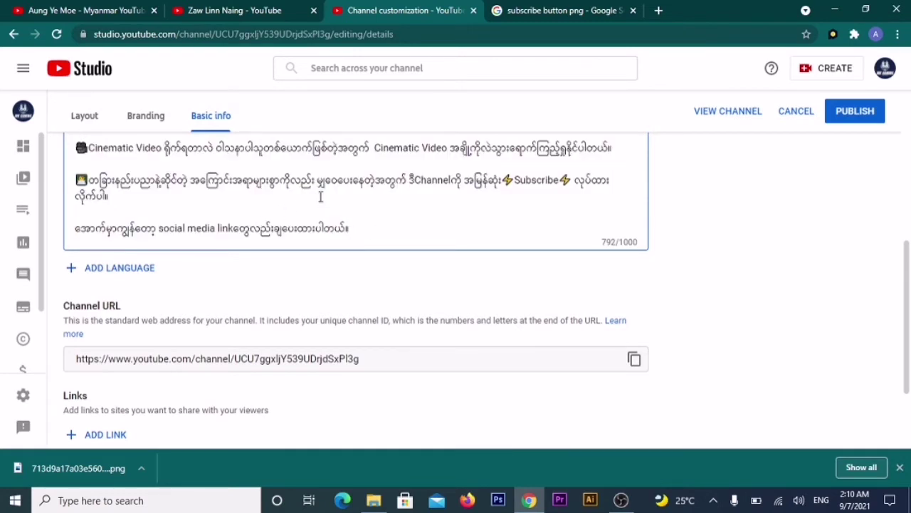
Copy the channel URL from the basic info settings.
{"action": "scroll", "coordinate": [240, 210], "scroll_direction": "down", "scroll_amount": 2}
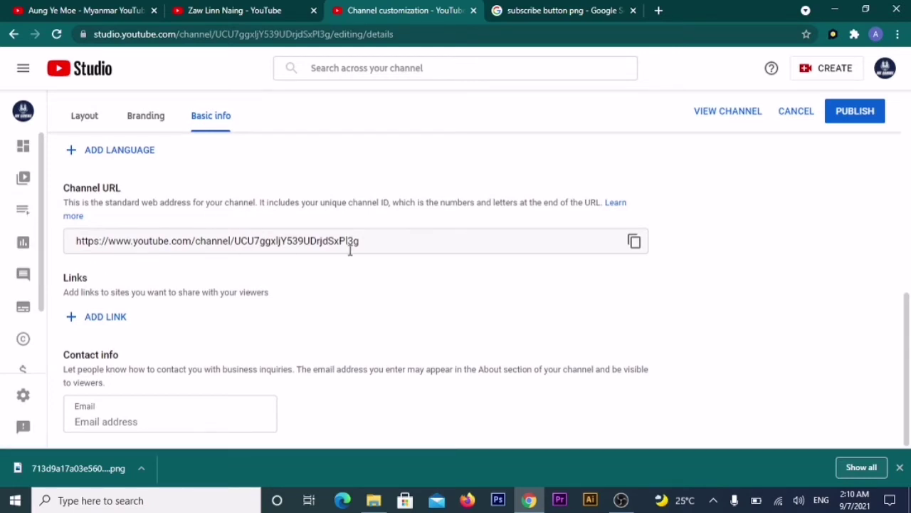
{"action": "triple_click", "coordinate": [377, 246]}
{"action": "left_click_drag", "start_coordinate": [377, 245], "coordinate": [158, 265]}
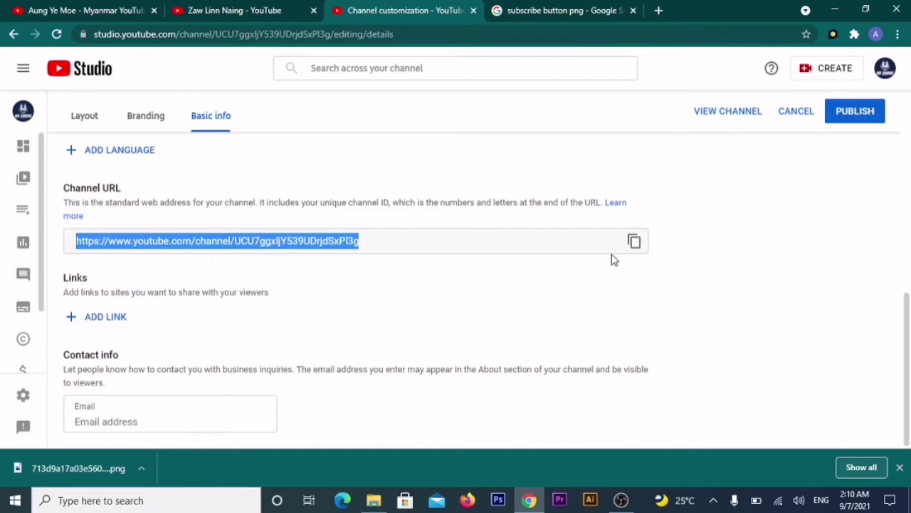
{"action": "left_click", "coordinate": [633, 241]}
{"action": "left_click", "coordinate": [392, 247]}
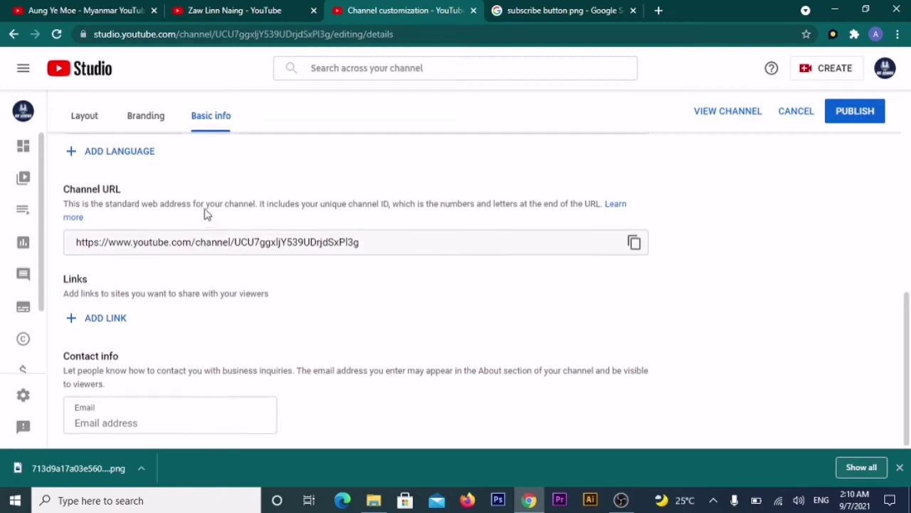
Review the channel name, description, channel URL and Links section in the basic info settings.
{"action": "scroll", "coordinate": [205, 213], "scroll_direction": "up", "scroll_amount": 5}
{"action": "scroll", "coordinate": [128, 199], "scroll_direction": "up", "scroll_amount": 2}
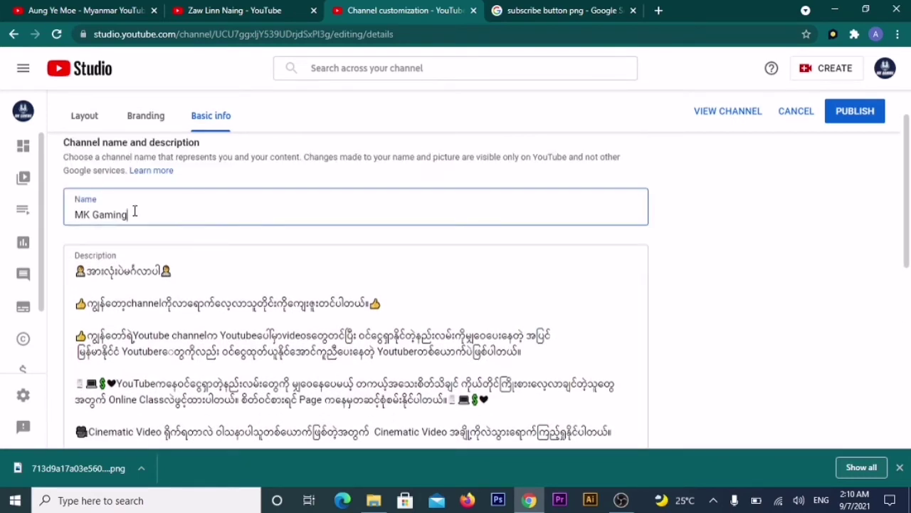
{"action": "left_click_drag", "start_coordinate": [135, 212], "coordinate": [47, 221]}
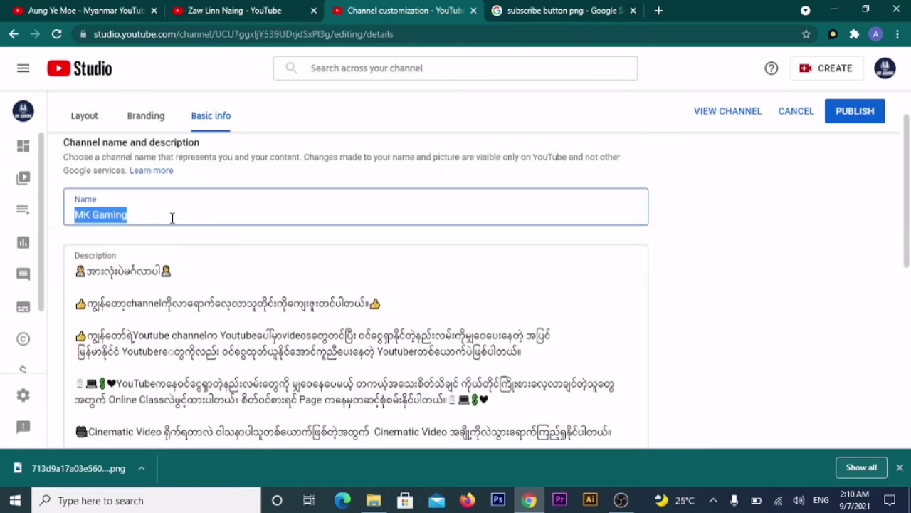
{"action": "scroll", "coordinate": [172, 218], "scroll_direction": "down", "scroll_amount": 1}
{"action": "left_click_drag", "start_coordinate": [81, 209], "coordinate": [151, 304]}
{"action": "scroll", "coordinate": [151, 303], "scroll_direction": "down", "scroll_amount": 4}
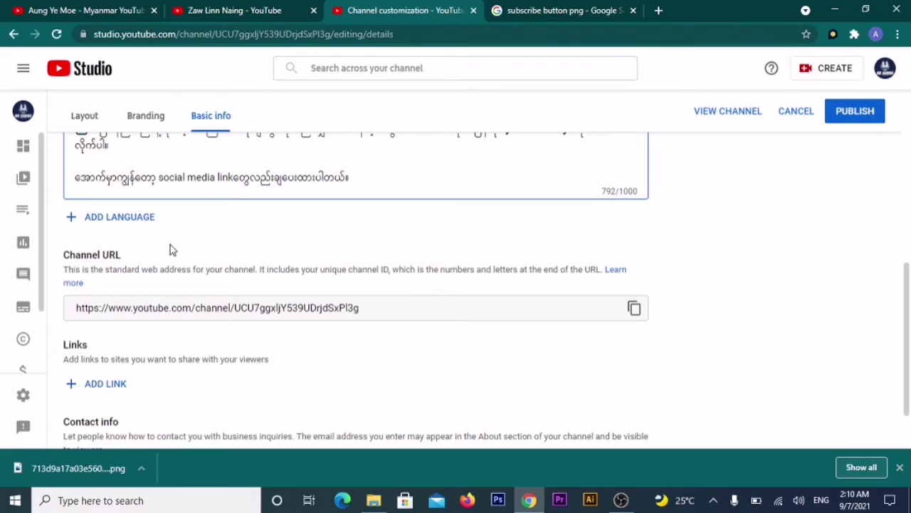
{"action": "scroll", "coordinate": [75, 271], "scroll_direction": "down", "scroll_amount": 1}
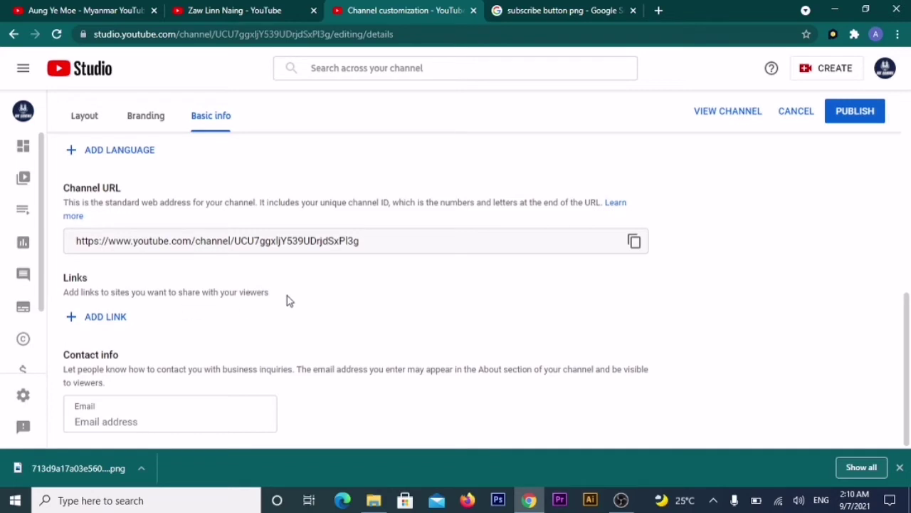
{"action": "left_click_drag", "start_coordinate": [268, 293], "coordinate": [14, 293]}
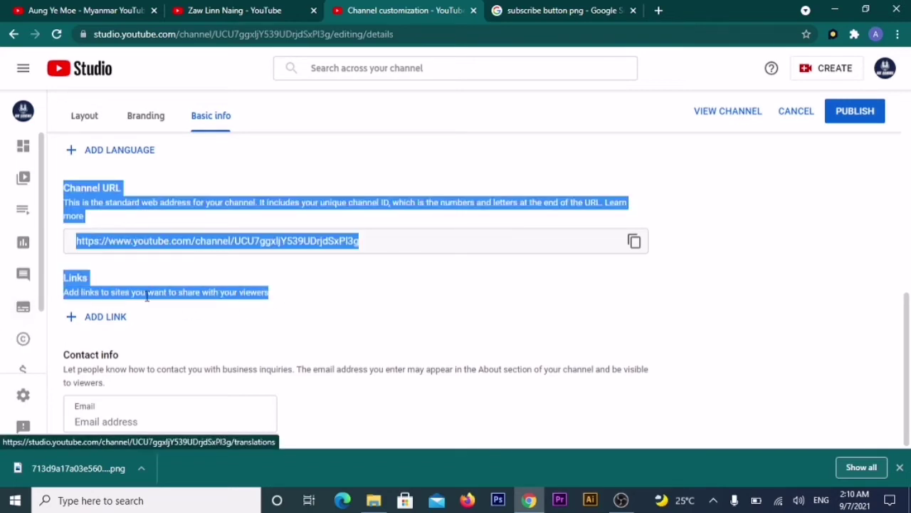
{"action": "left_click", "coordinate": [142, 289]}
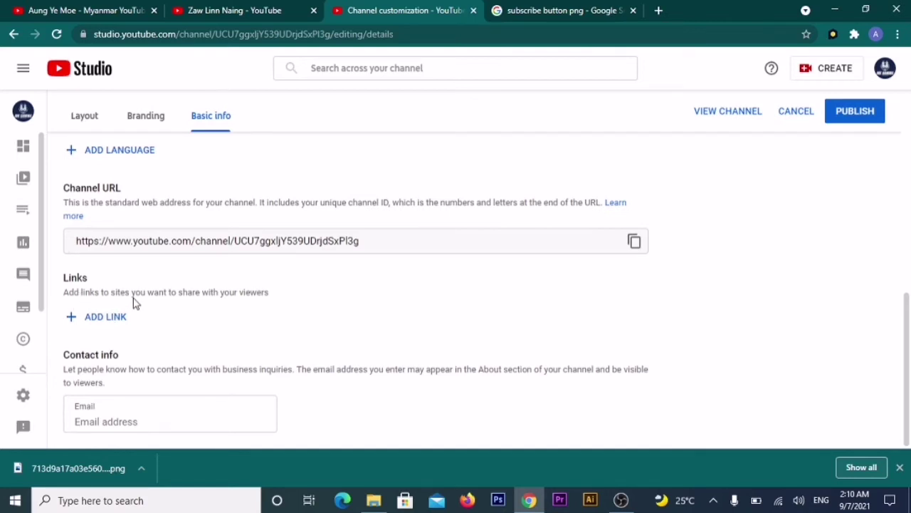
Check the social media links on the other YouTuber's About page.
{"action": "left_click", "coordinate": [252, 13]}
{"action": "scroll", "coordinate": [150, 318], "scroll_direction": "down", "scroll_amount": 1}
{"action": "scroll", "coordinate": [150, 317], "scroll_direction": "down", "scroll_amount": 1}
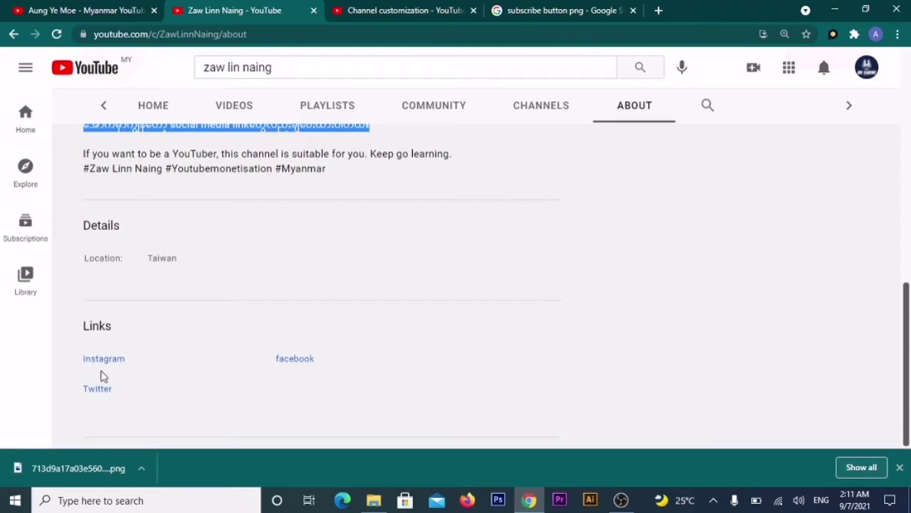
Return to the channel customization page and add a blank entry in the Links section.
{"action": "scroll", "coordinate": [423, 292], "scroll_direction": "up", "scroll_amount": 10}
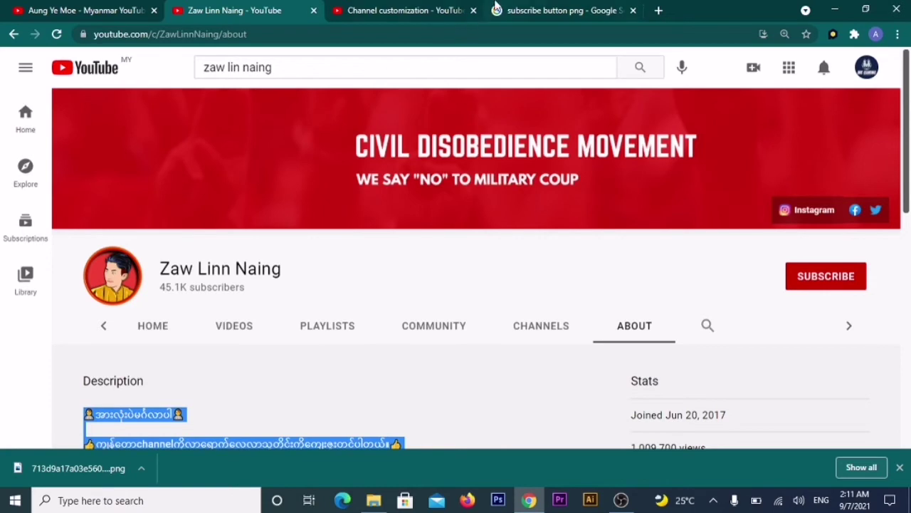
{"action": "left_click", "coordinate": [407, 10]}
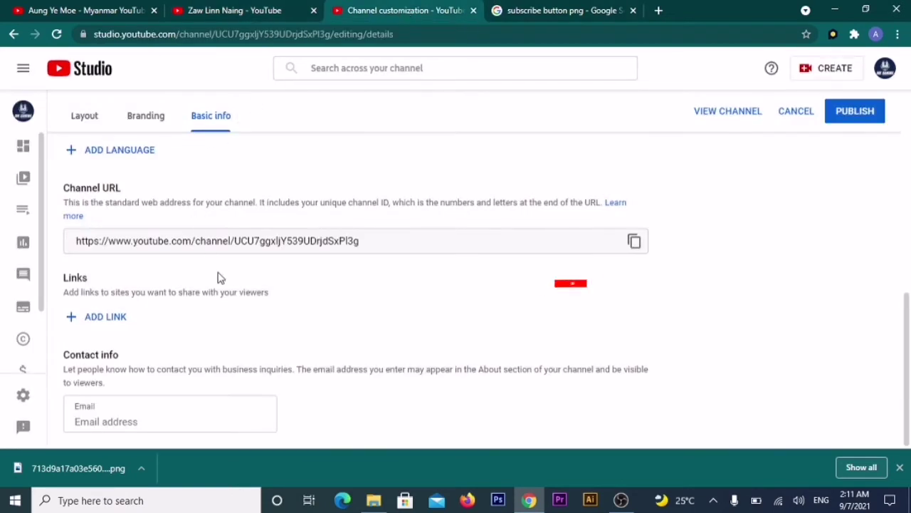
{"action": "left_click", "coordinate": [99, 317]}
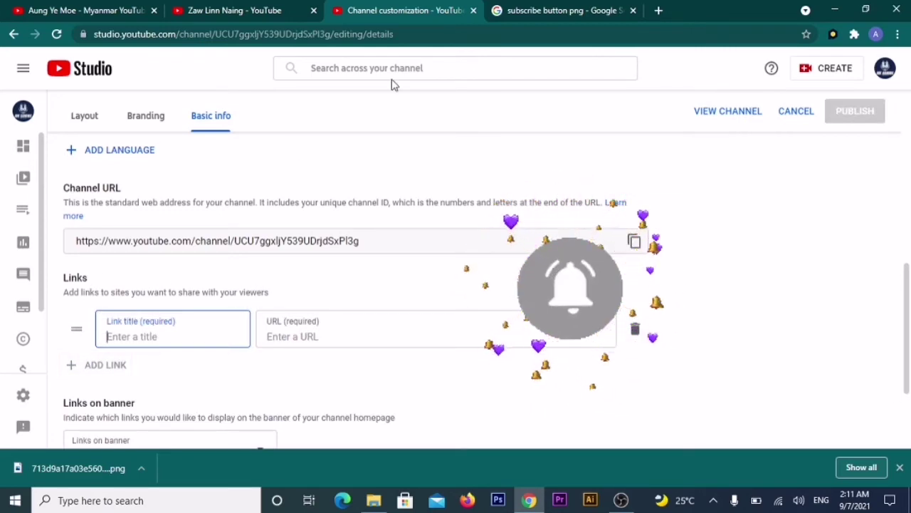
Check how the links are titled on the other YouTuber's About page, and return to the blank link entry.
{"action": "left_click", "coordinate": [559, 10]}
{"action": "left_click", "coordinate": [272, 11]}
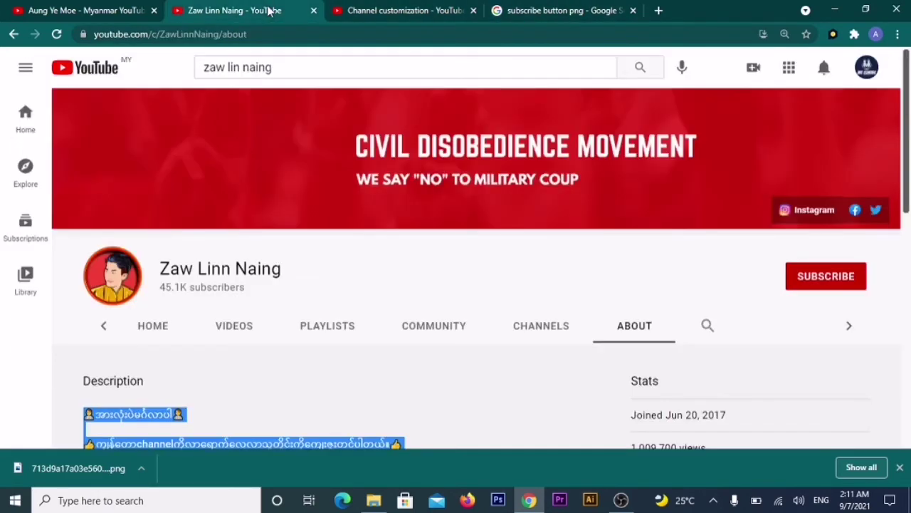
{"action": "scroll", "coordinate": [353, 359], "scroll_direction": "down", "scroll_amount": 10}
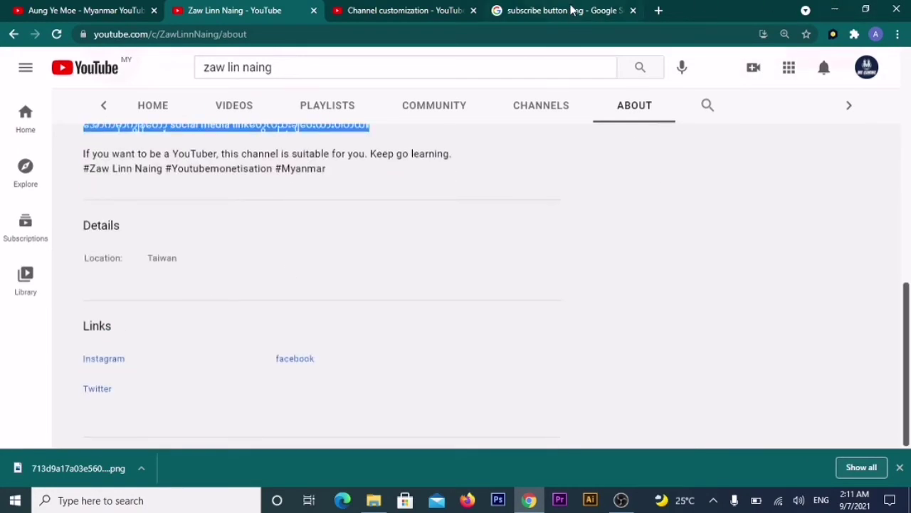
{"action": "left_click", "coordinate": [516, 7]}
{"action": "left_click", "coordinate": [374, 15]}
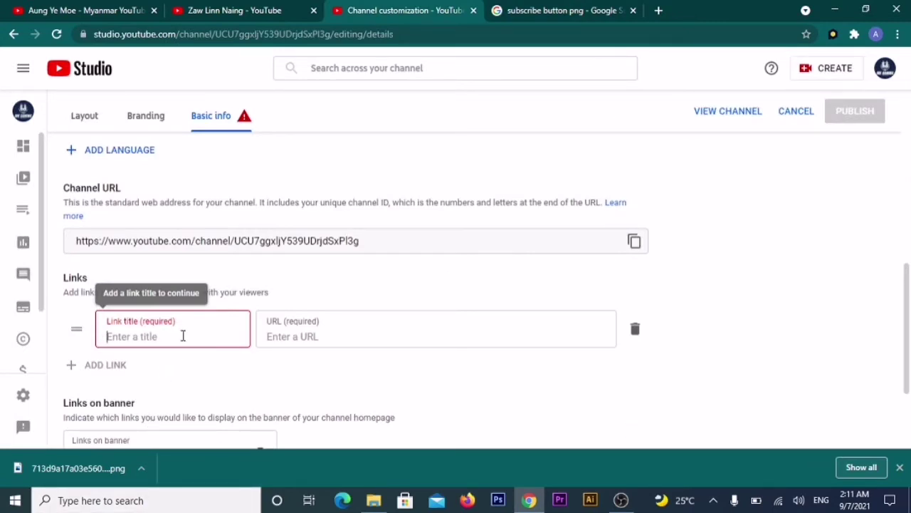
Title the first link "Follow Facebbok" and place the cursor in its URL field.
{"action": "type", "text": "Fac"}
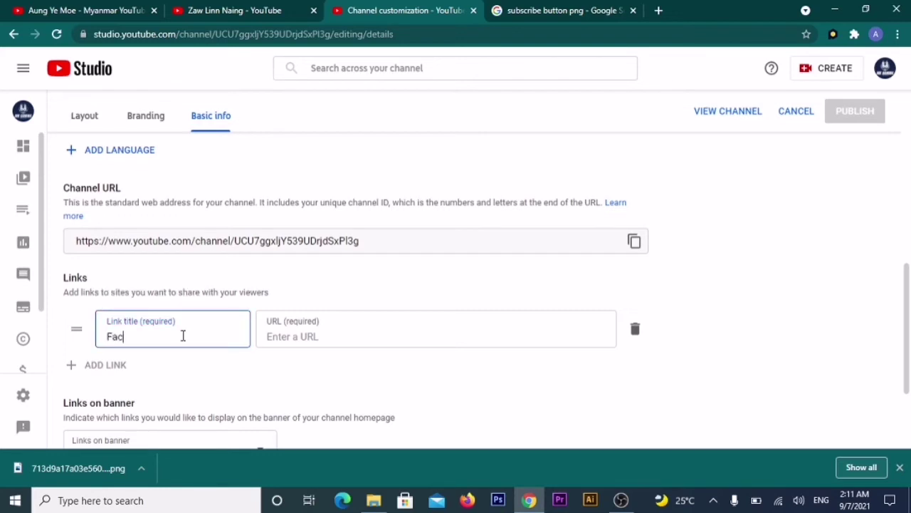
{"action": "key", "text": "BackSpace"}
{"action": "type", "text": "F"}
{"action": "type", "text": "ollow Facebbok"}
{"action": "left_click", "coordinate": [289, 336]}
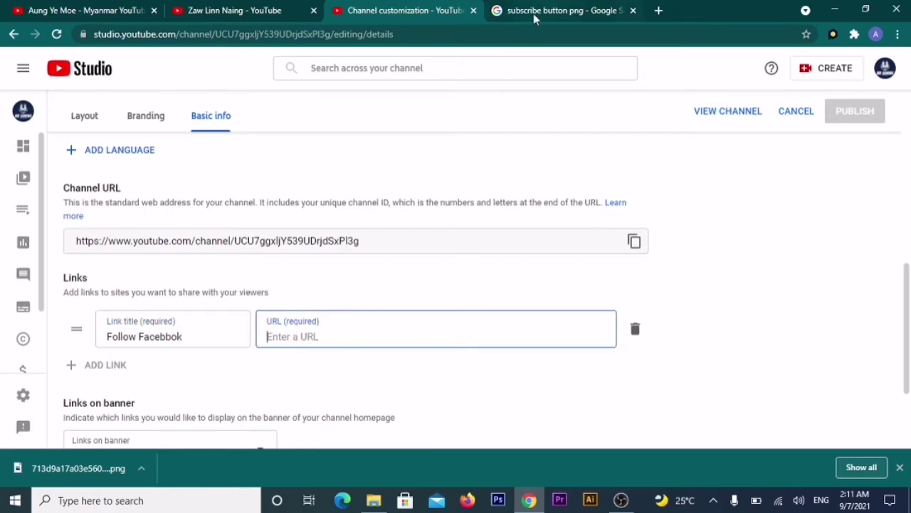
Open Facebook in a new browser tab and go to the MKP Burmese Tech Blog page.
{"action": "left_click", "coordinate": [533, 14]}
{"action": "left_click", "coordinate": [660, 11]}
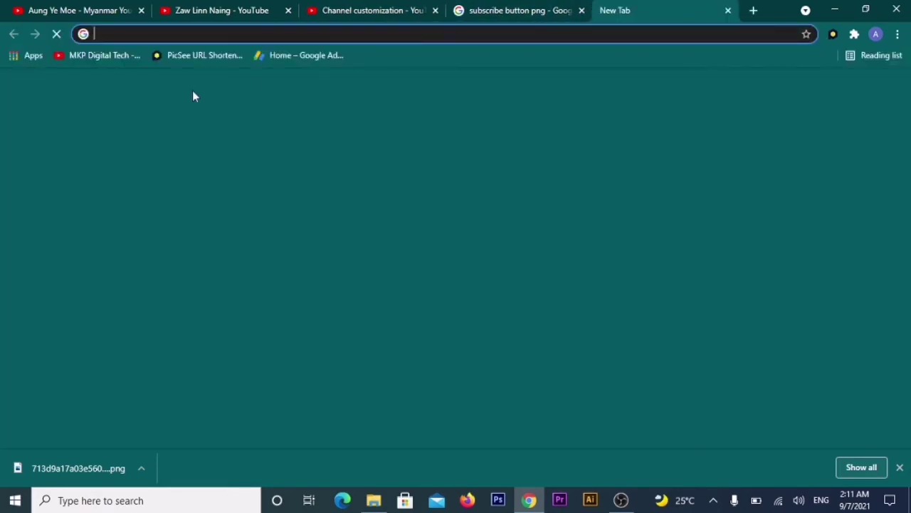
{"action": "type", "text": "fa"}
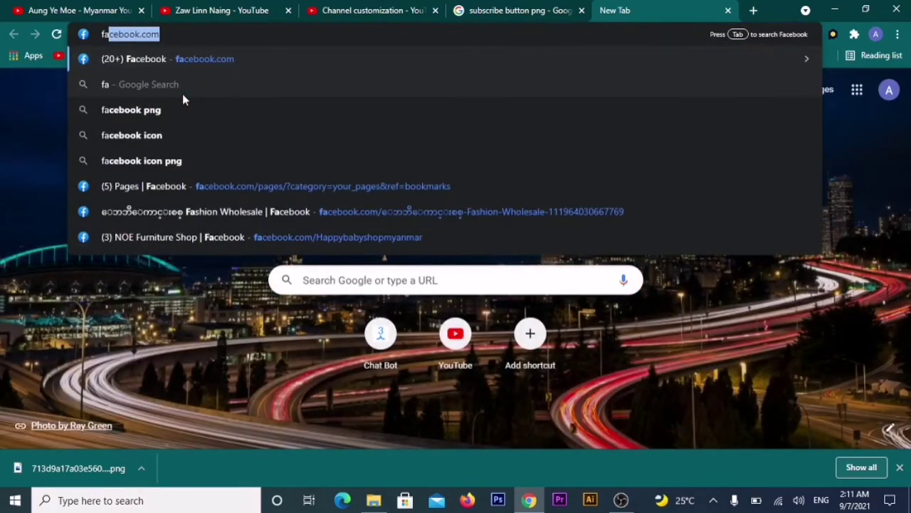
{"action": "key", "text": "Return"}
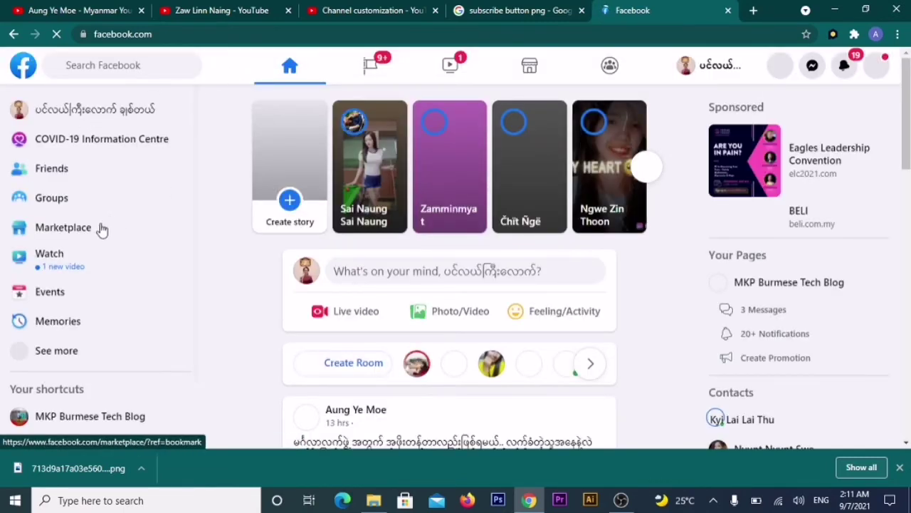
{"action": "scroll", "coordinate": [69, 358], "scroll_direction": "down", "scroll_amount": 1}
{"action": "left_click", "coordinate": [71, 339]}
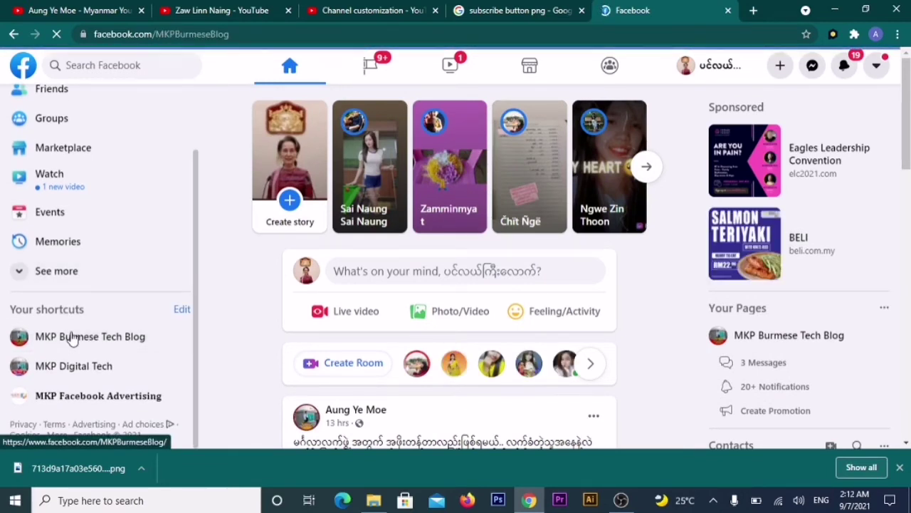
Copy the Facebook page's web address and paste it as the URL of the first channel link.
{"action": "left_click", "coordinate": [246, 35]}
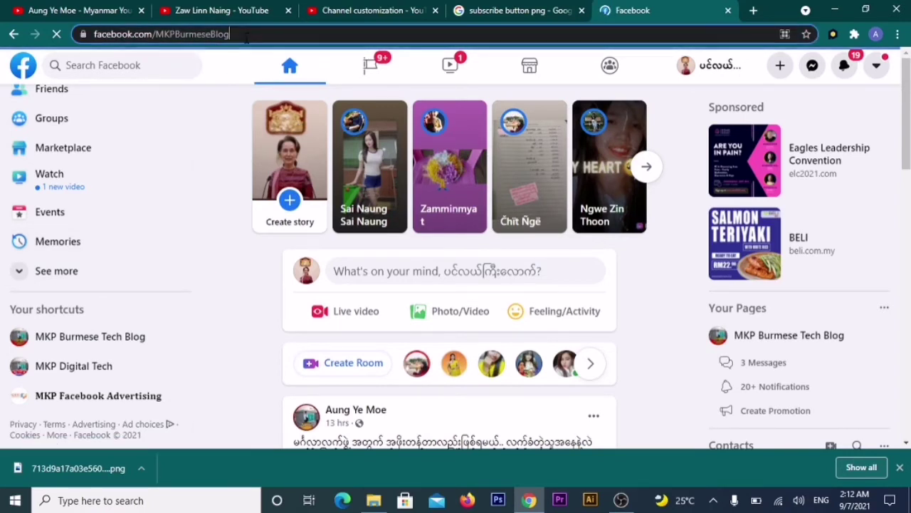
{"action": "key", "text": "ctrl+a"}
{"action": "key", "text": "ctrl+c"}
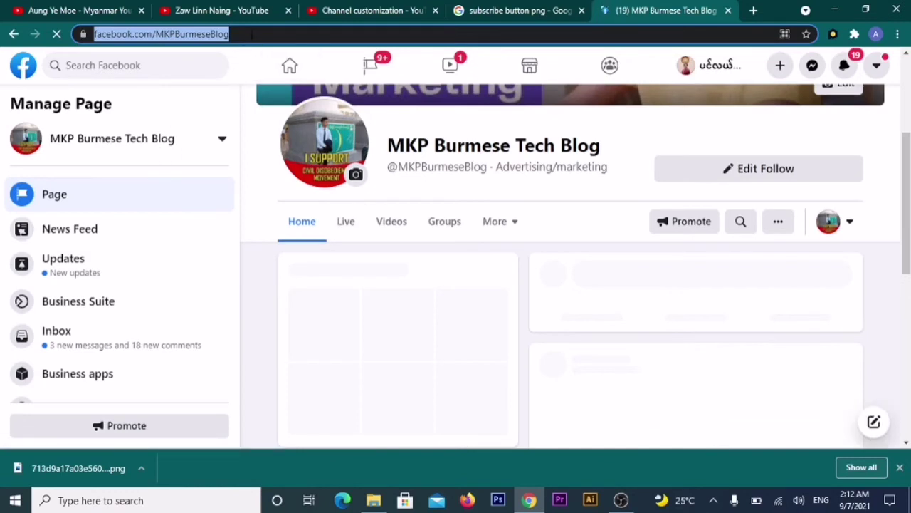
{"action": "left_click", "coordinate": [341, 8]}
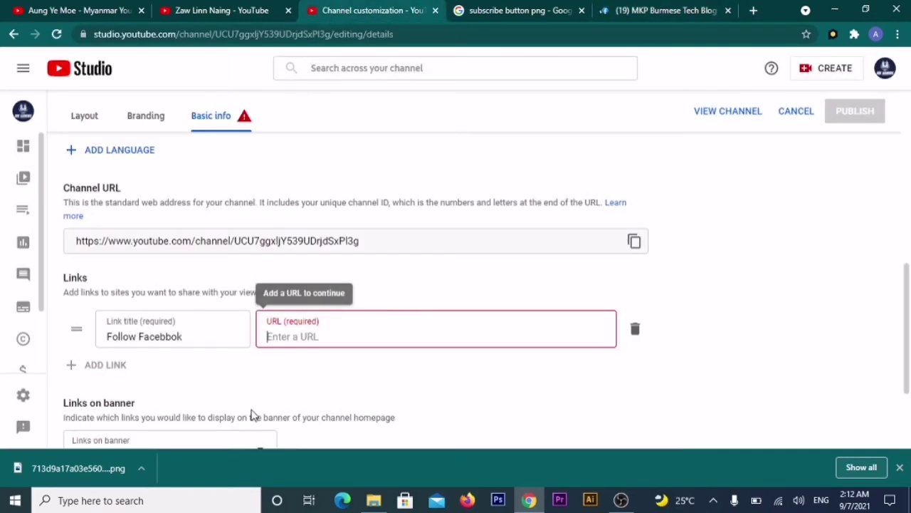
{"action": "key", "text": "ctrl+v"}
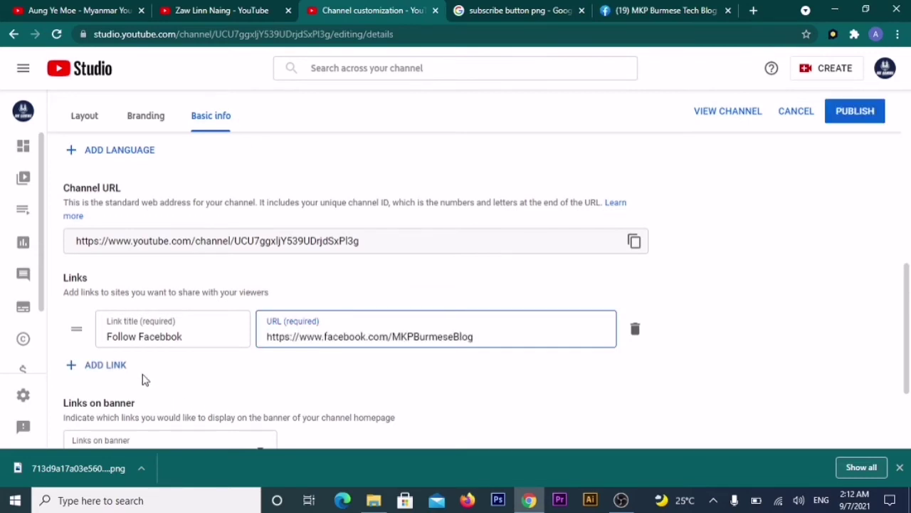
Add a second link titled "Twitter" and place the cursor in its URL field.
{"action": "scroll", "coordinate": [153, 358], "scroll_direction": "down", "scroll_amount": 1}
{"action": "left_click_drag", "start_coordinate": [124, 315], "coordinate": [125, 304]}
{"action": "left_click", "coordinate": [125, 303]}
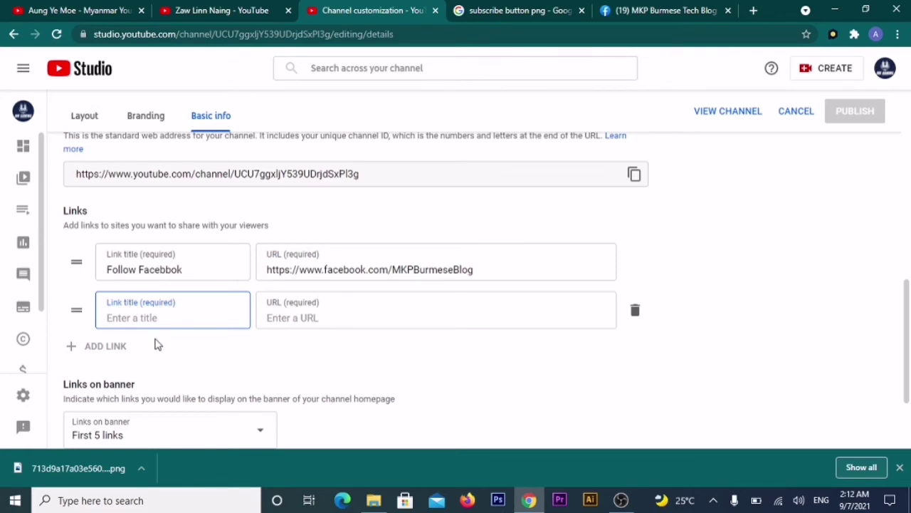
{"action": "type", "text": "Twitter"}
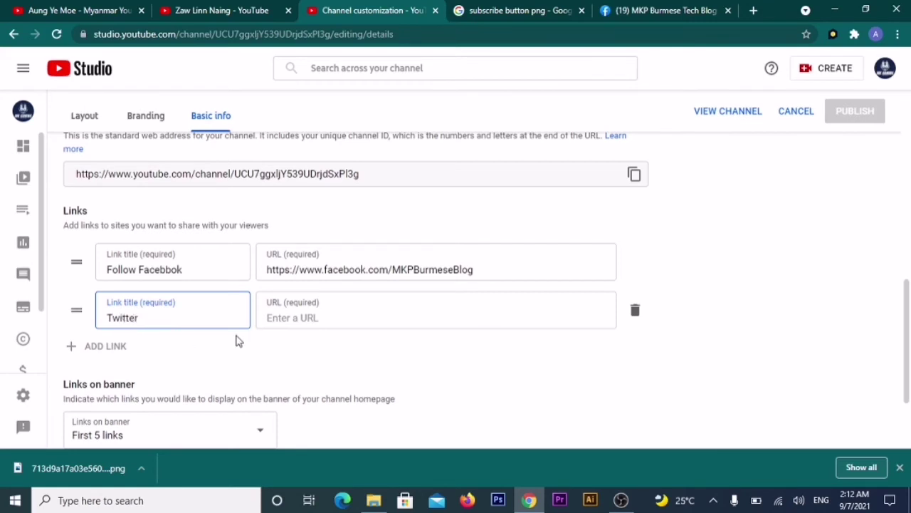
{"action": "left_click", "coordinate": [304, 319]}
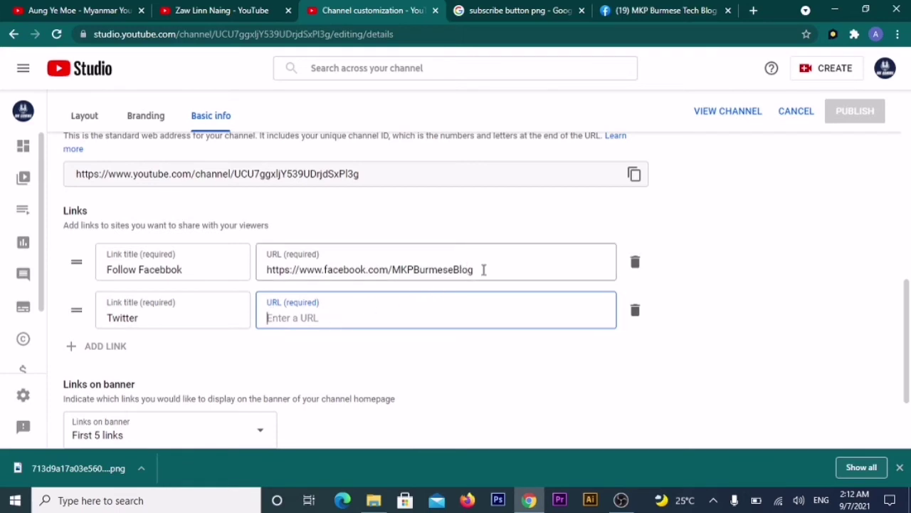
Copy the Facebook link's URL into the URL field of the Twitter link.
{"action": "left_click_drag", "start_coordinate": [484, 270], "coordinate": [242, 278]}
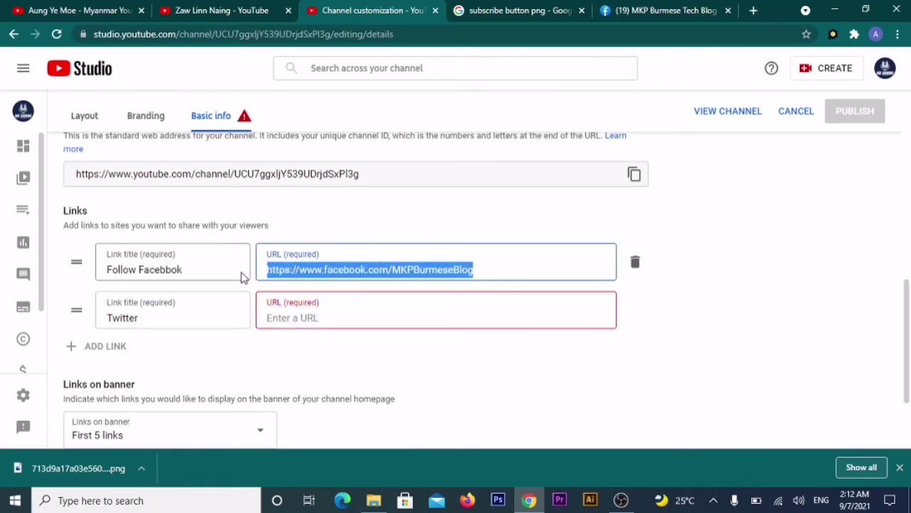
{"action": "key", "text": "ctrl+c"}
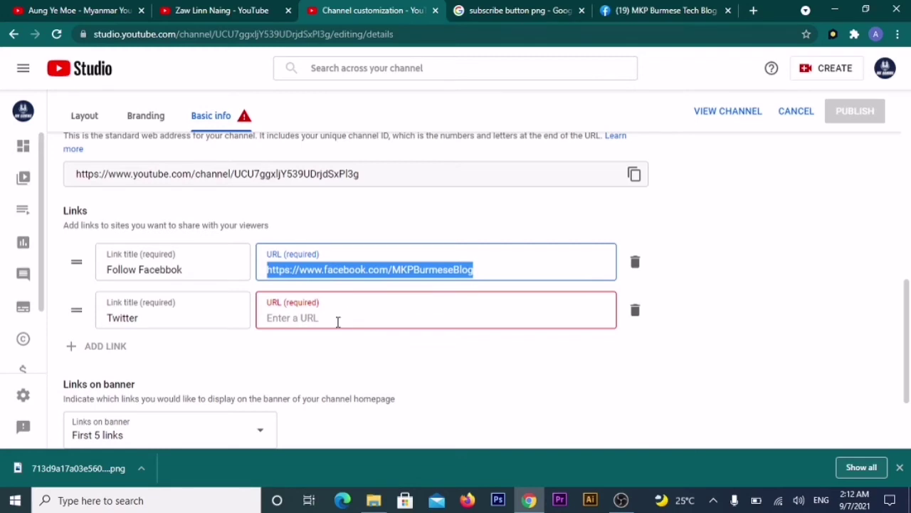
{"action": "left_click", "coordinate": [338, 320]}
{"action": "key", "text": "ctrl+v"}
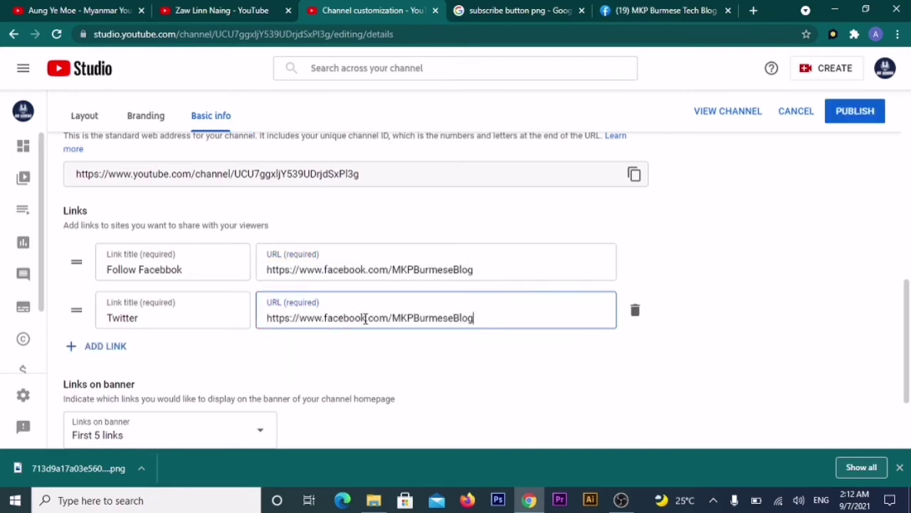
{"action": "key", "text": "BackSpace"}
{"action": "key", "text": "BackSpace"}
{"action": "key", "text": "BackSpace"}
{"action": "key", "text": "BackSpace"}
{"action": "key", "text": "BackSpace"}
{"action": "key", "text": "BackSpace"}
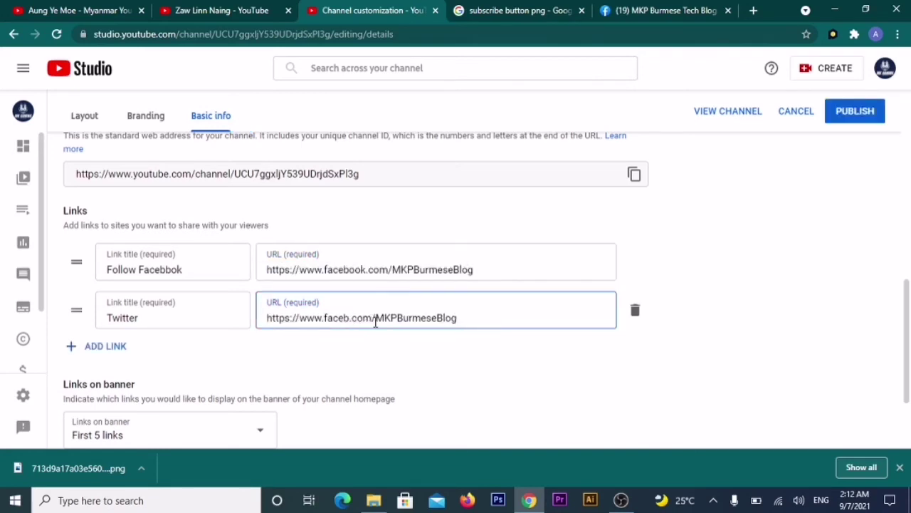
{"action": "key", "text": "BackSpace"}
{"action": "key", "text": "BackSpace"}
{"action": "type", "text": "twitter"}
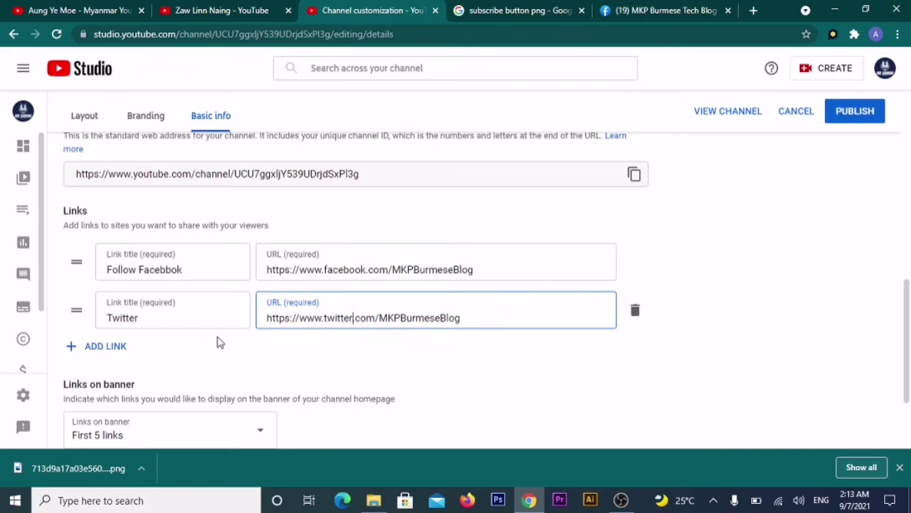
Show the Links on banner choices and compare them with the banner and About links on the other YouTuber's channel.
{"action": "scroll", "coordinate": [175, 357], "scroll_direction": "down", "scroll_amount": 1}
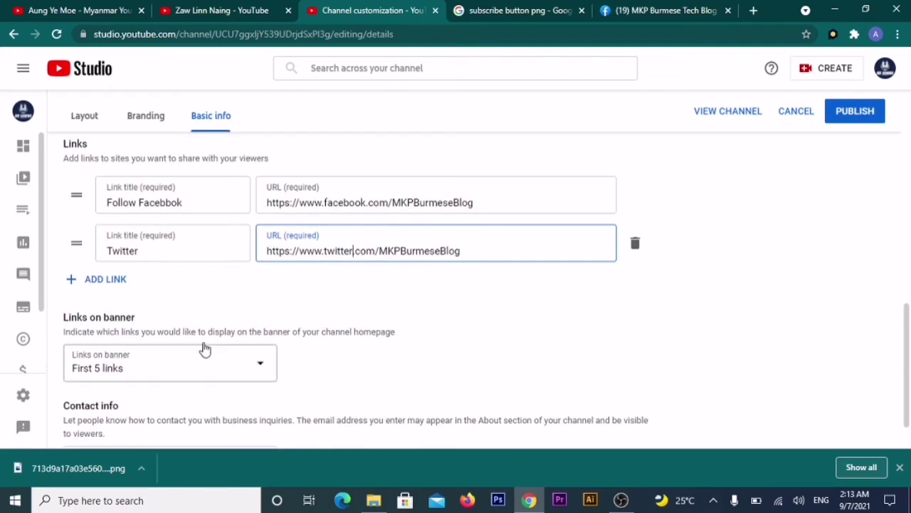
{"action": "scroll", "coordinate": [201, 324], "scroll_direction": "down", "scroll_amount": 1}
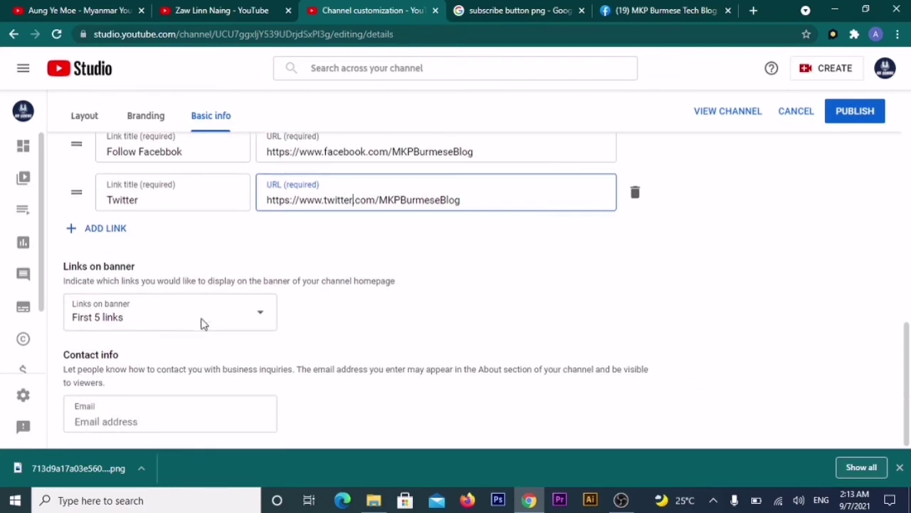
{"action": "left_click", "coordinate": [122, 311]}
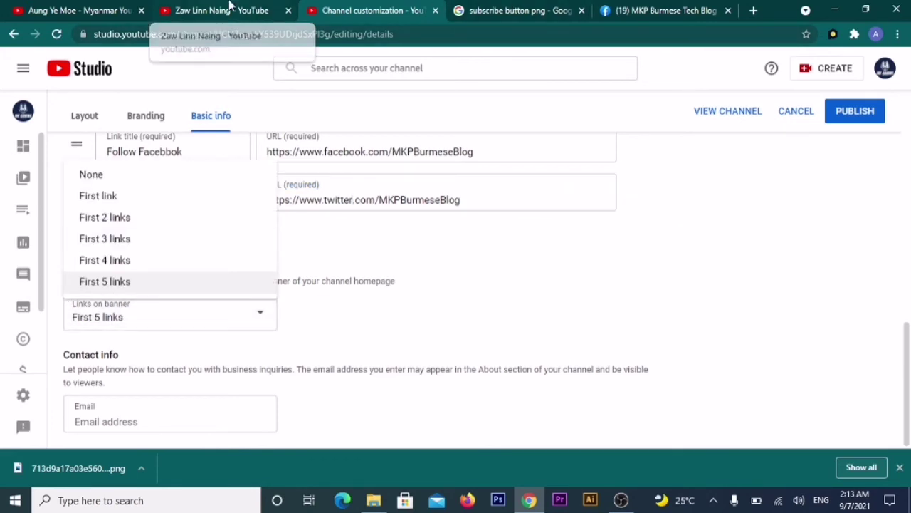
{"action": "left_click", "coordinate": [228, 5]}
{"action": "scroll", "coordinate": [705, 211], "scroll_direction": "up", "scroll_amount": 10}
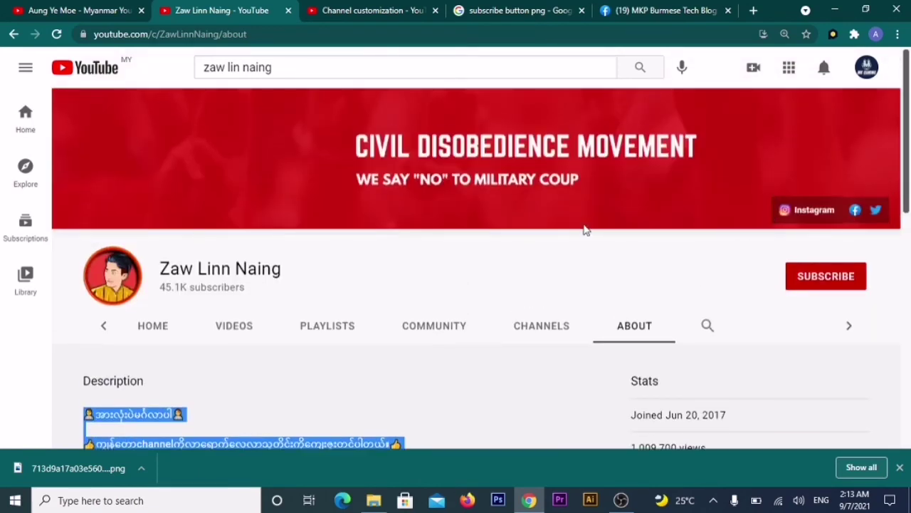
{"action": "scroll", "coordinate": [179, 301], "scroll_direction": "down", "scroll_amount": 8}
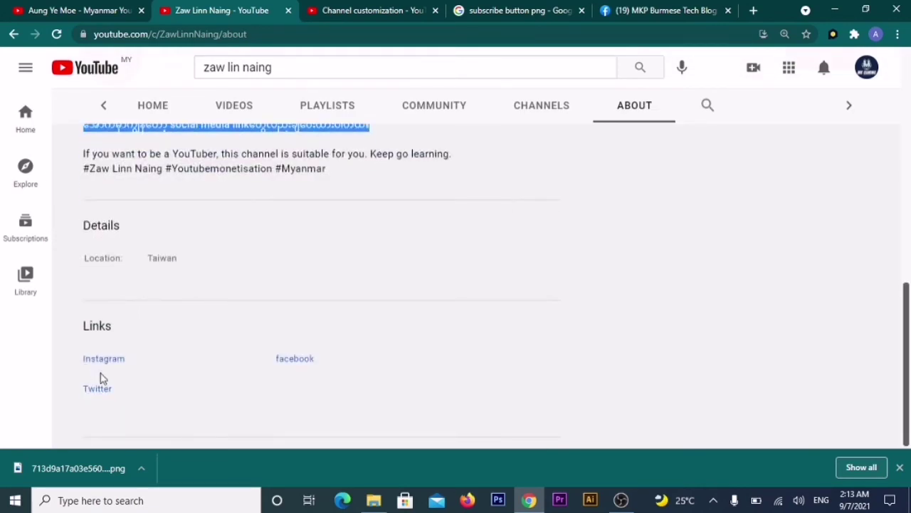
{"action": "scroll", "coordinate": [445, 350], "scroll_direction": "up", "scroll_amount": 10}
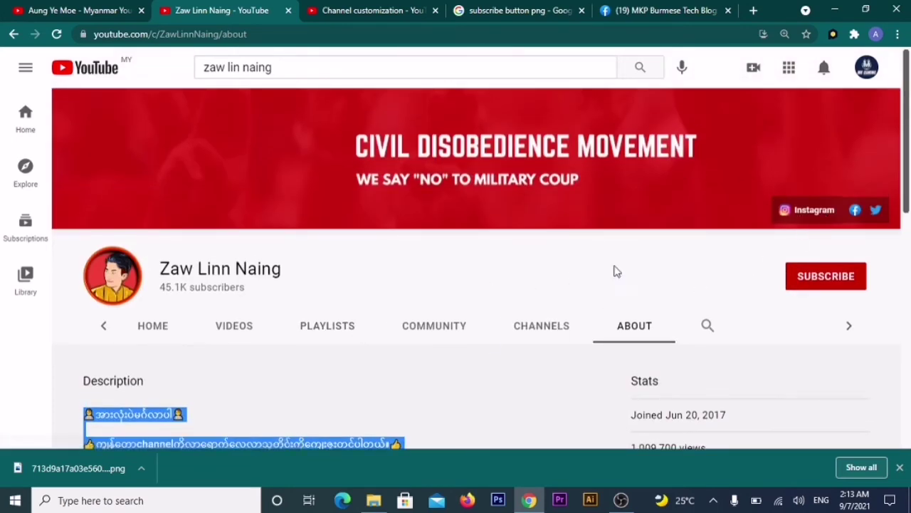
{"action": "left_click", "coordinate": [354, 16]}
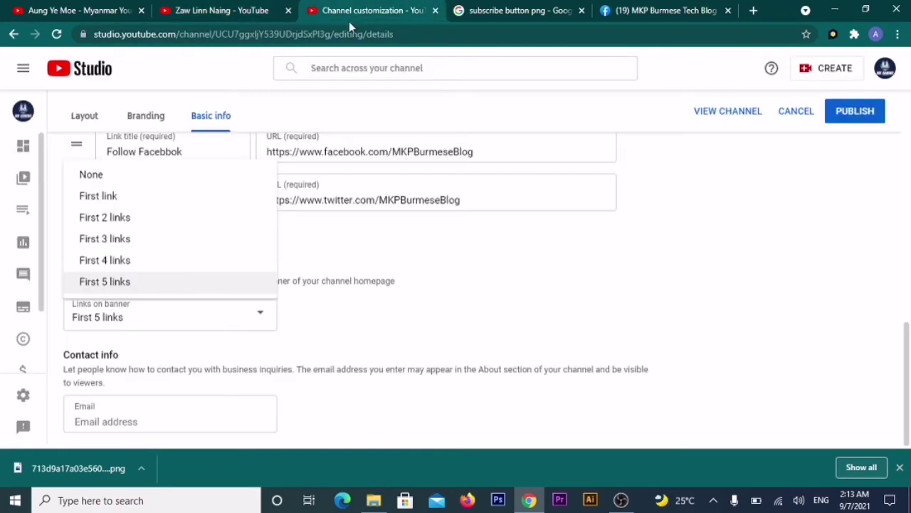
Set Links on banner to First link, and change the choice to First 2 links.
{"action": "left_click", "coordinate": [90, 195]}
{"action": "scroll", "coordinate": [96, 196], "scroll_direction": "up", "scroll_amount": 1}
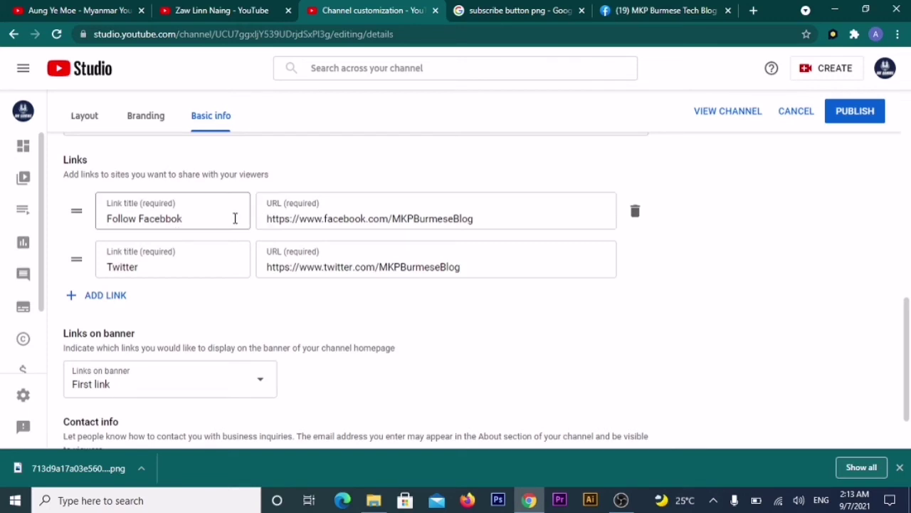
{"action": "scroll", "coordinate": [138, 266], "scroll_direction": "down", "scroll_amount": 1}
{"action": "left_click", "coordinate": [118, 323]}
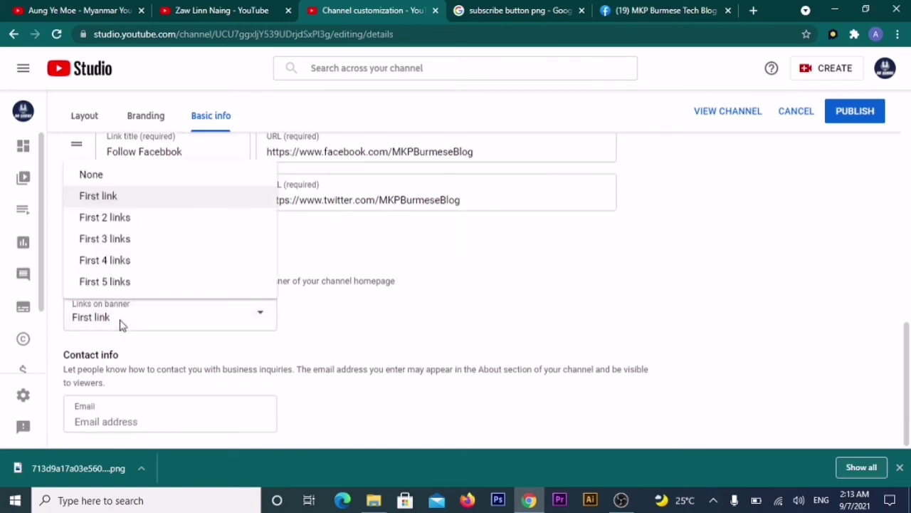
{"action": "left_click", "coordinate": [118, 220]}
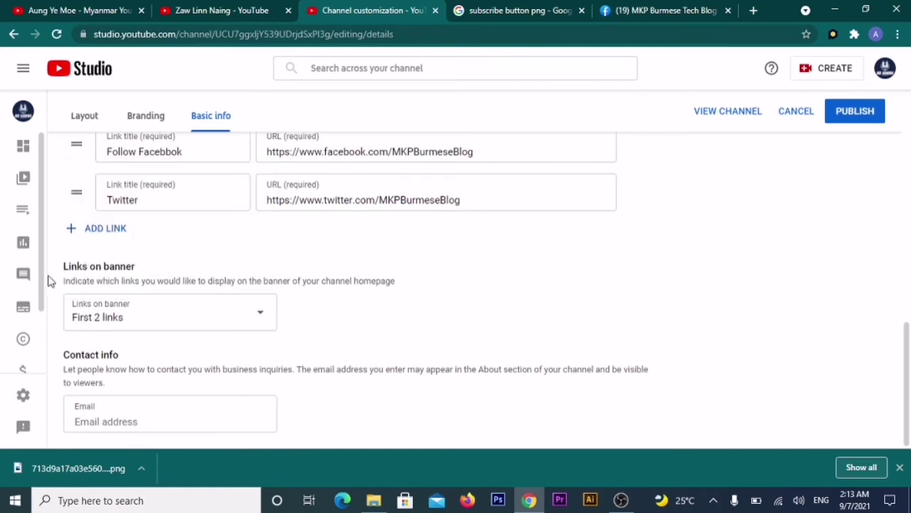
{"action": "scroll", "coordinate": [456, 236], "scroll_direction": "up", "scroll_amount": 5}
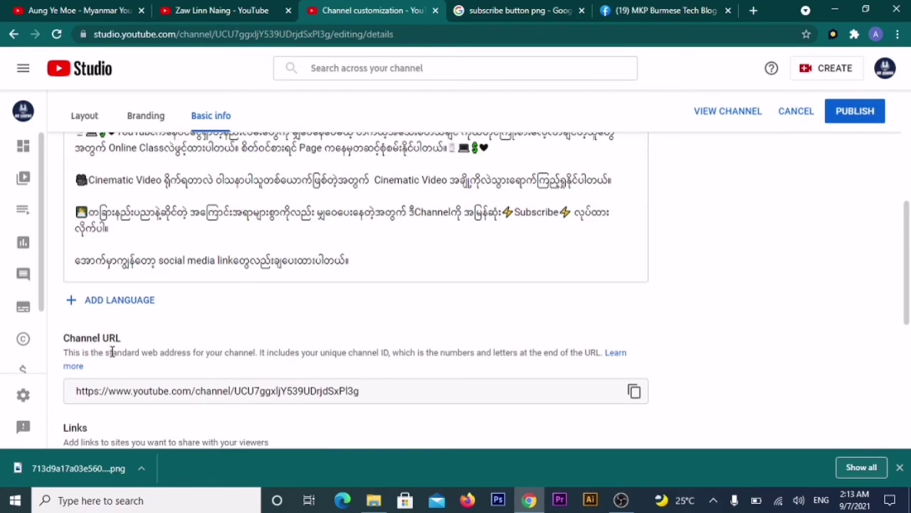
Leave the contact email empty and publish the channel's basic info changes.
{"action": "scroll", "coordinate": [111, 351], "scroll_direction": "down", "scroll_amount": 5}
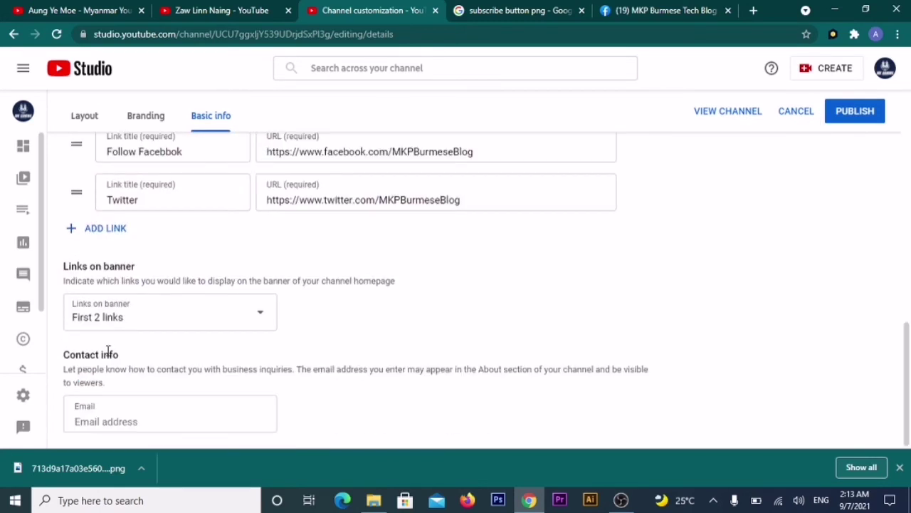
{"action": "left_click", "coordinate": [84, 415]}
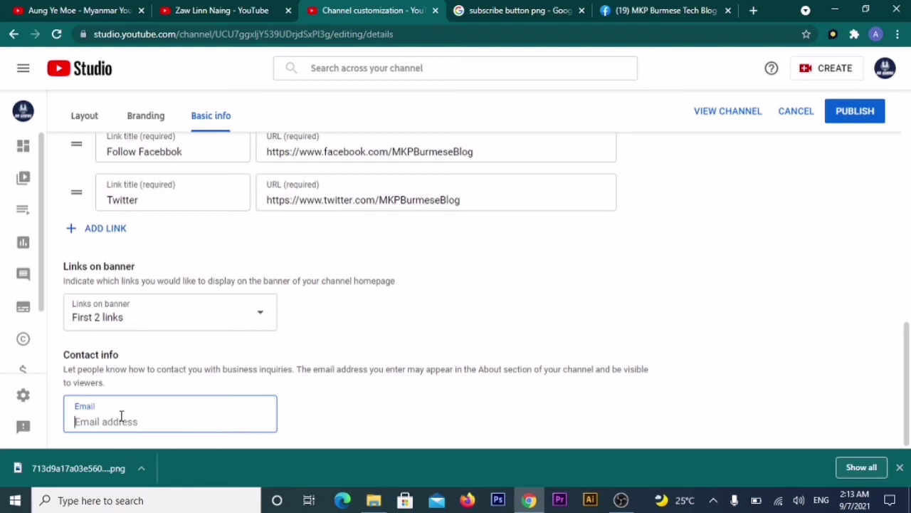
{"action": "left_click", "coordinate": [885, 68]}
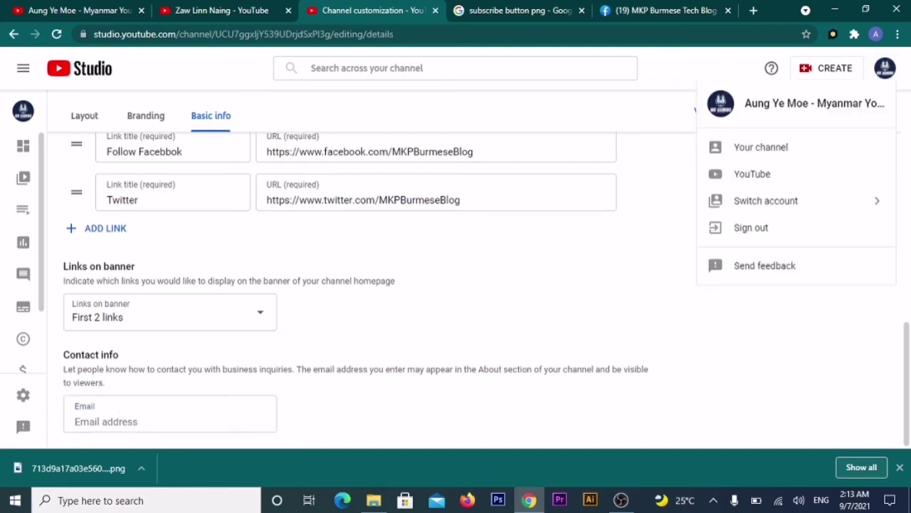
{"action": "key", "text": "Escape"}
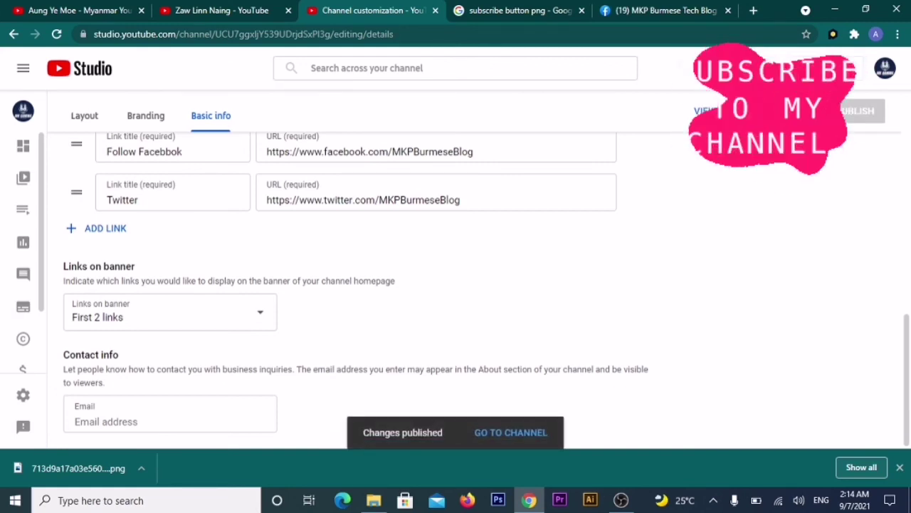
Review the published basic info, and view the MK Gaming channel page to check its banner links and About description.
{"action": "scroll", "coordinate": [356, 285], "scroll_direction": "up", "scroll_amount": 5}
{"action": "scroll", "coordinate": [356, 285], "scroll_direction": "up", "scroll_amount": 2}
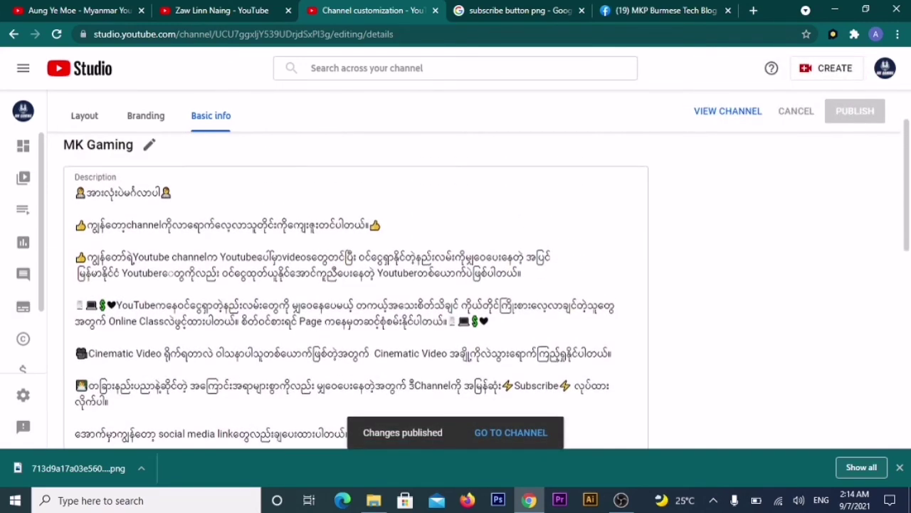
{"action": "scroll", "coordinate": [356, 285], "scroll_direction": "down", "scroll_amount": 5}
{"action": "scroll", "coordinate": [356, 285], "scroll_direction": "down", "scroll_amount": 3}
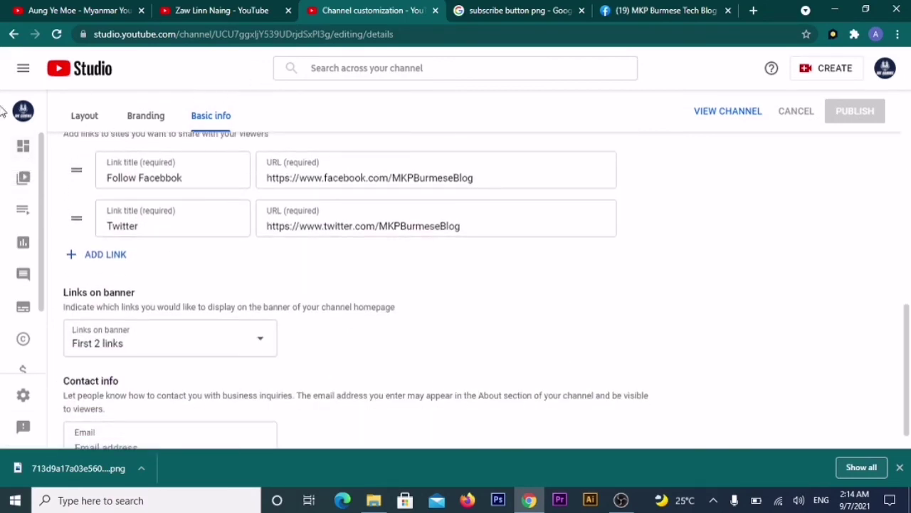
{"action": "left_click", "coordinate": [723, 116]}
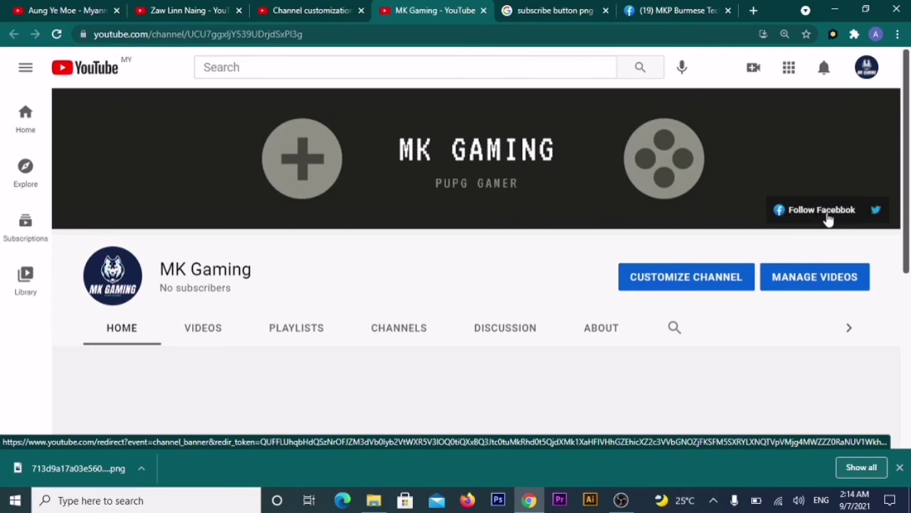
{"action": "scroll", "coordinate": [354, 303], "scroll_direction": "down", "scroll_amount": 3}
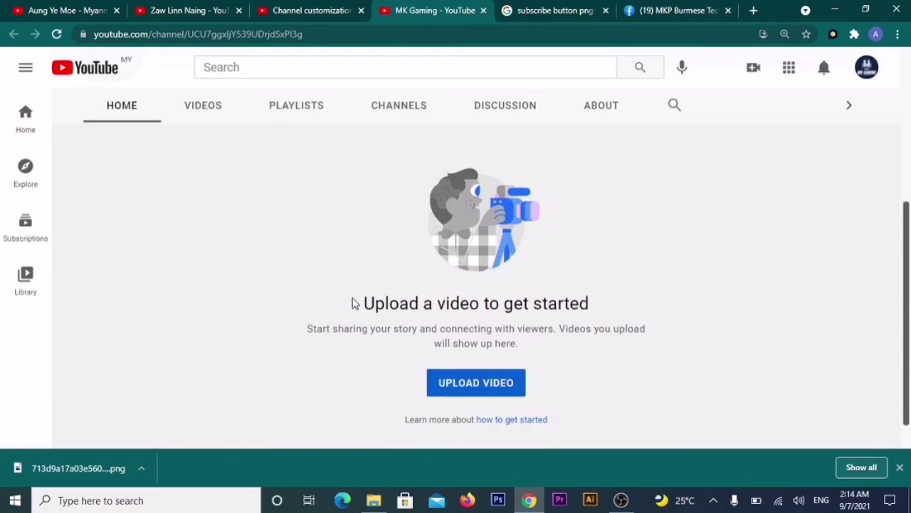
{"action": "left_click", "coordinate": [601, 107]}
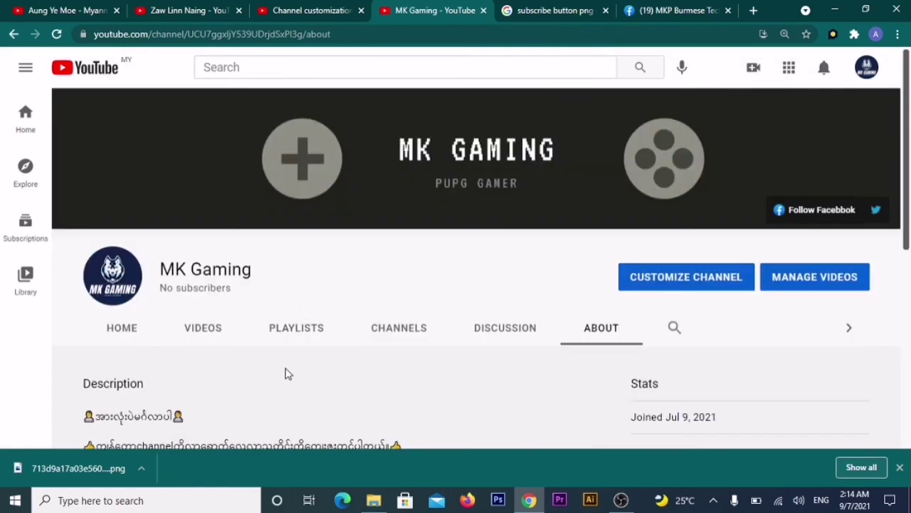
{"action": "scroll", "coordinate": [289, 374], "scroll_direction": "down", "scroll_amount": 2}
{"action": "scroll", "coordinate": [183, 343], "scroll_direction": "down", "scroll_amount": 4}
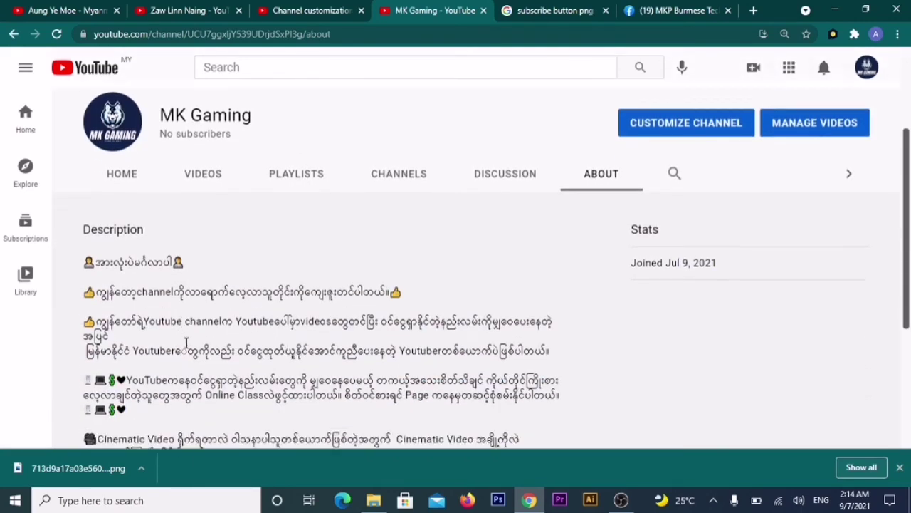